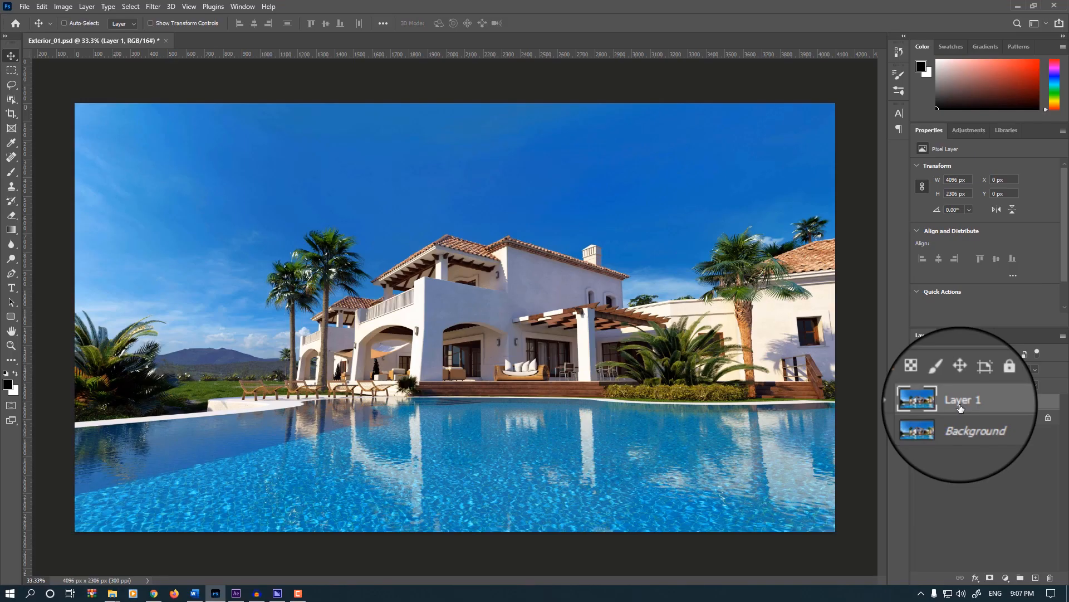
Step: Convert Layer 1 to a smart object and rename it Exterior_Shot_01
right_click(960, 408)
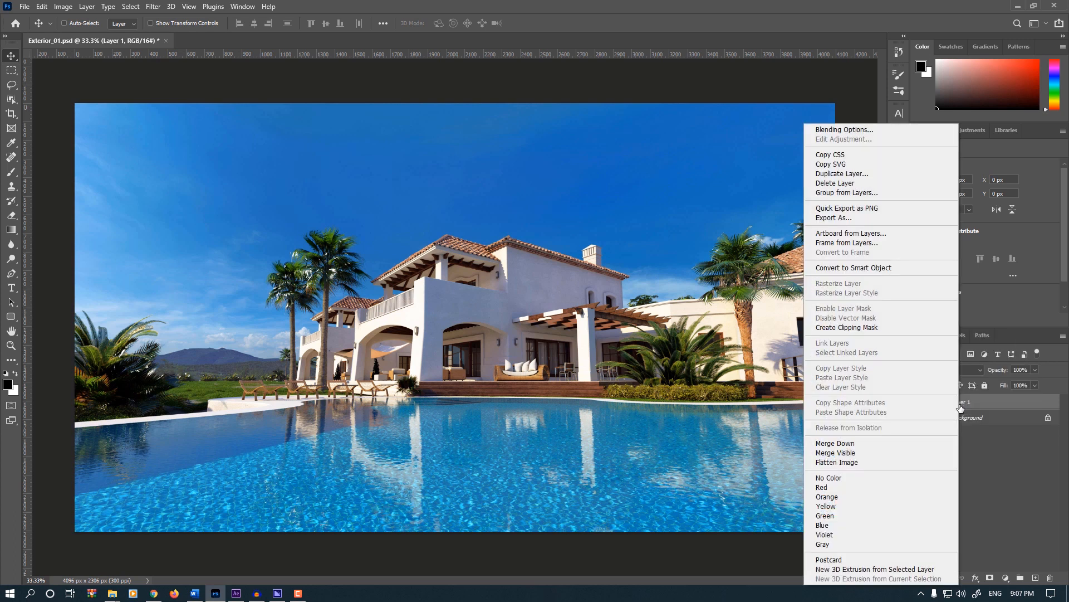
click(890, 270)
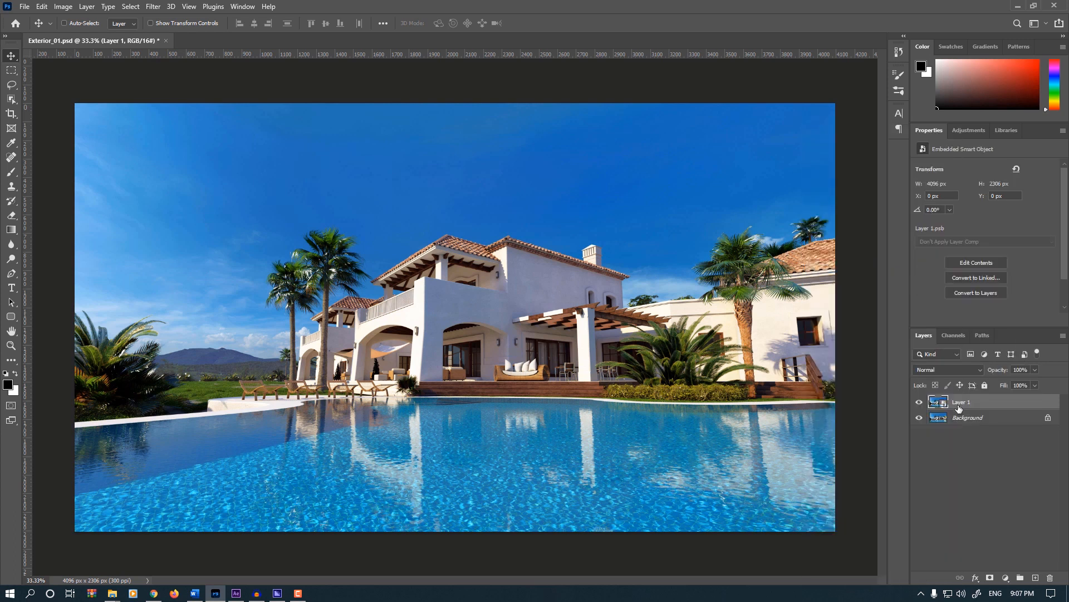
double_click(959, 402)
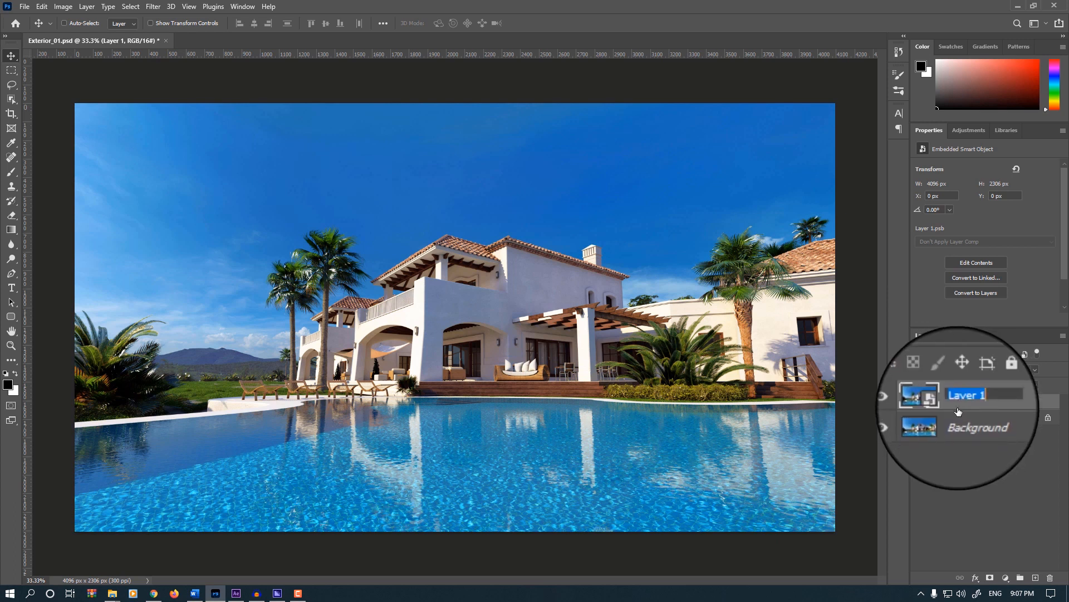
text(Exterior_Shot_01)
key(Return)
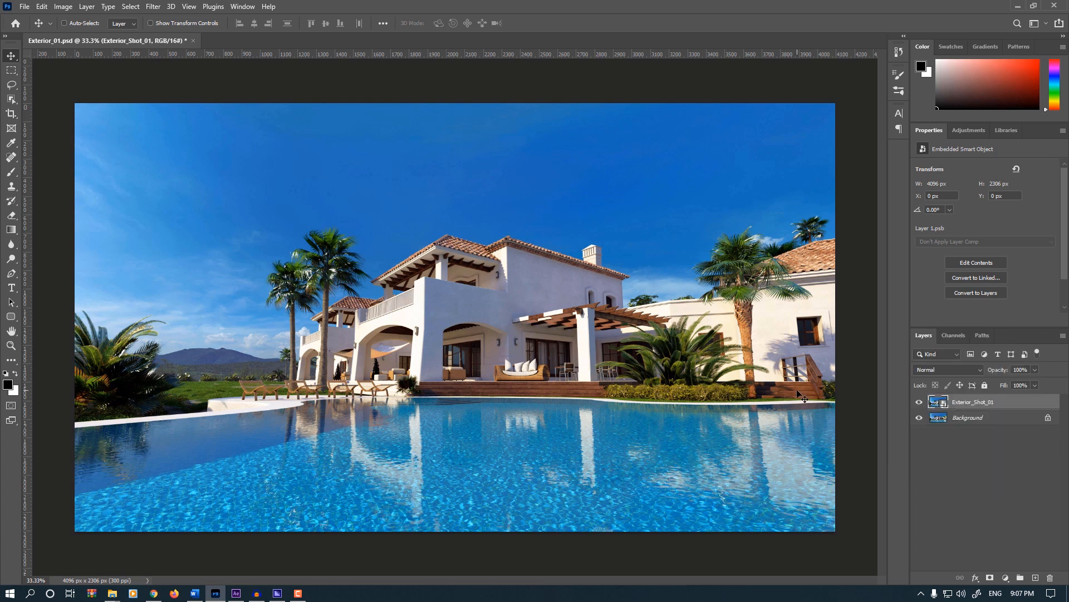
Step: Apply the Camera Raw Filter to the smart object and expand its Geometry settings
click(153, 7)
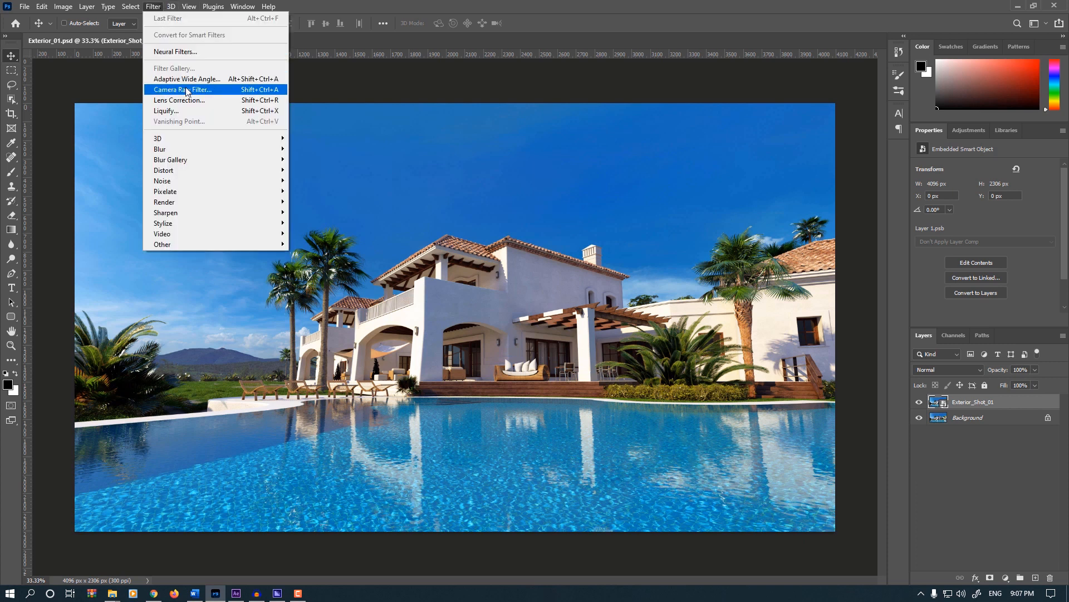
click(216, 93)
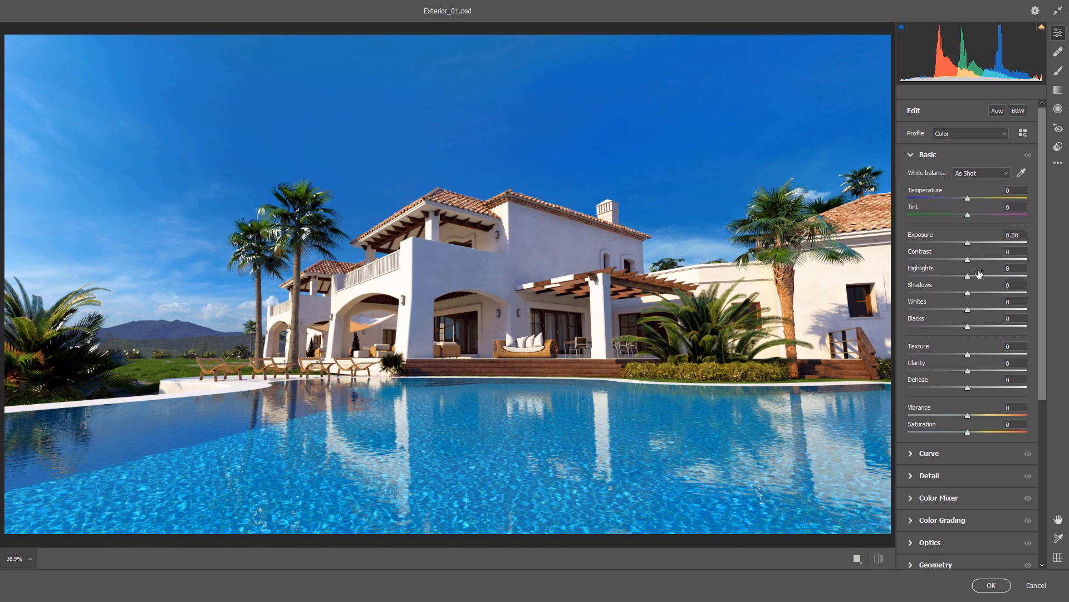
scroll(975, 275, down, 8)
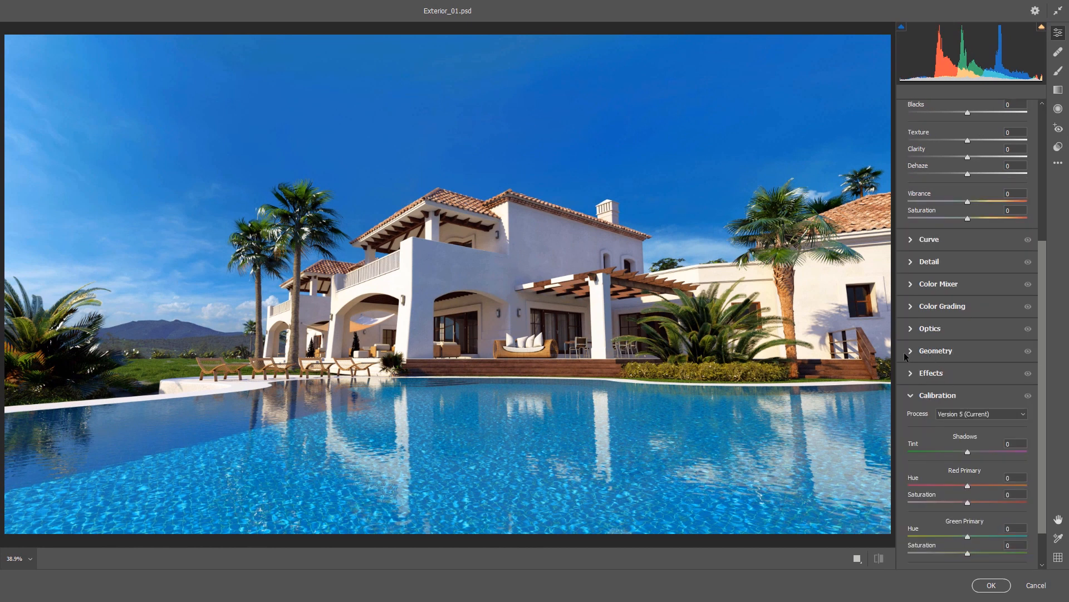
click(911, 351)
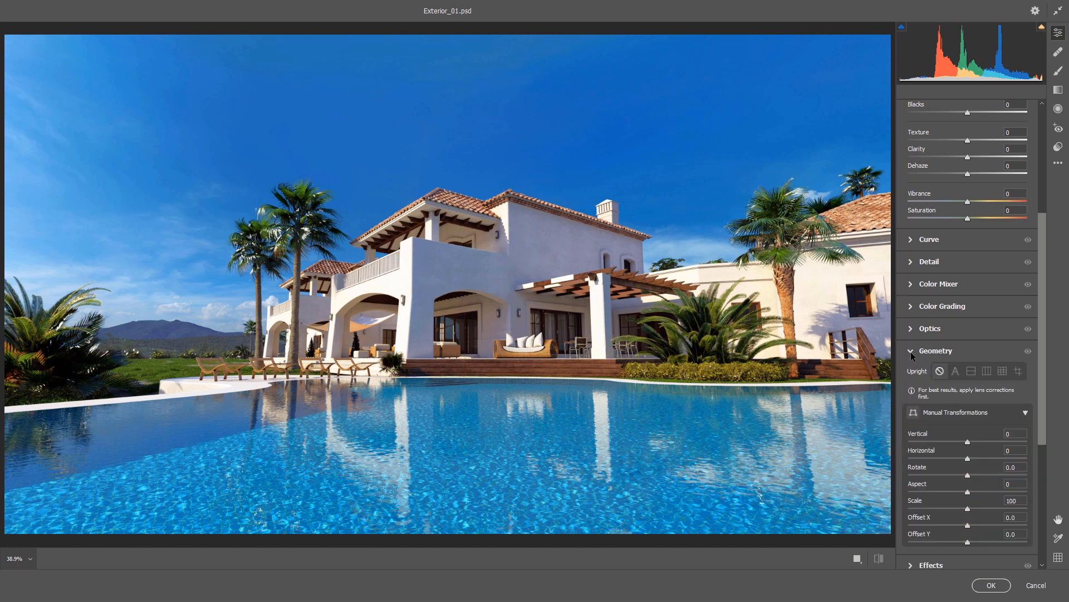
Step: Try the Auto and Level Upright corrections on the villa image, turning Upright off after each
click(954, 372)
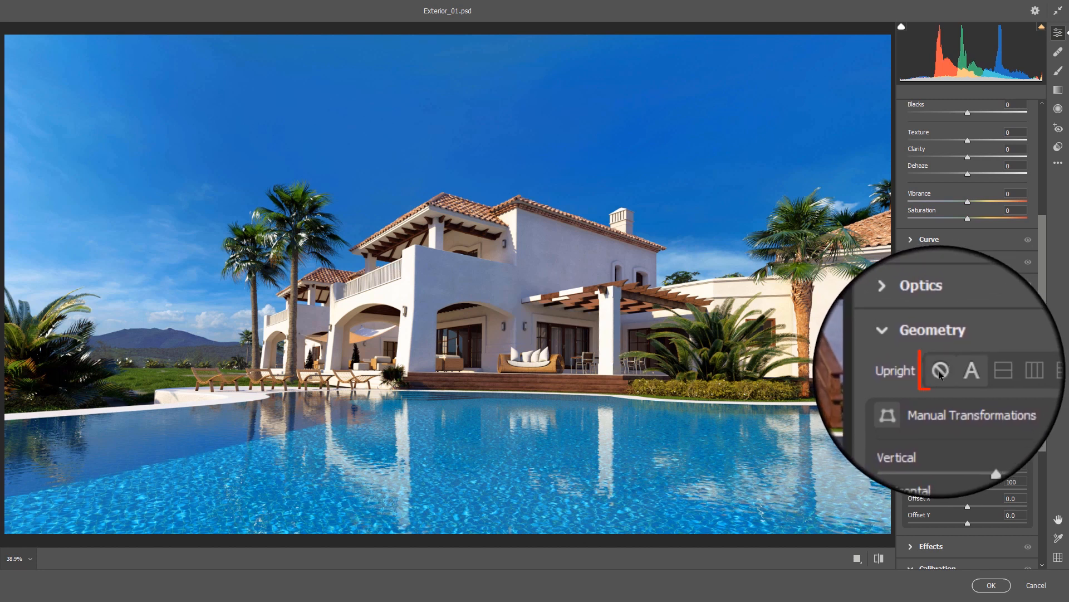
click(941, 372)
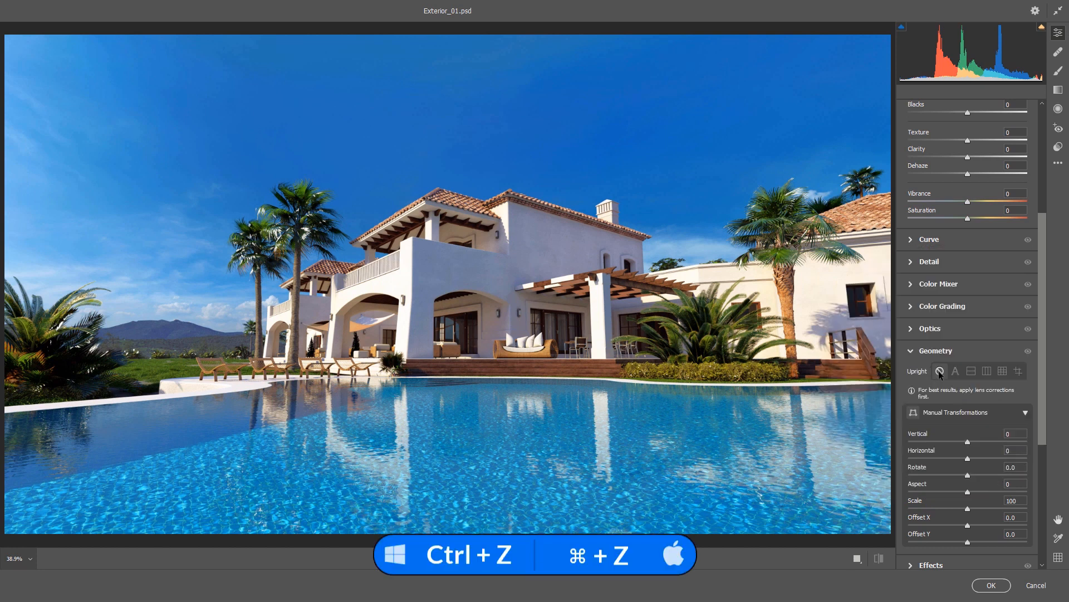
click(971, 371)
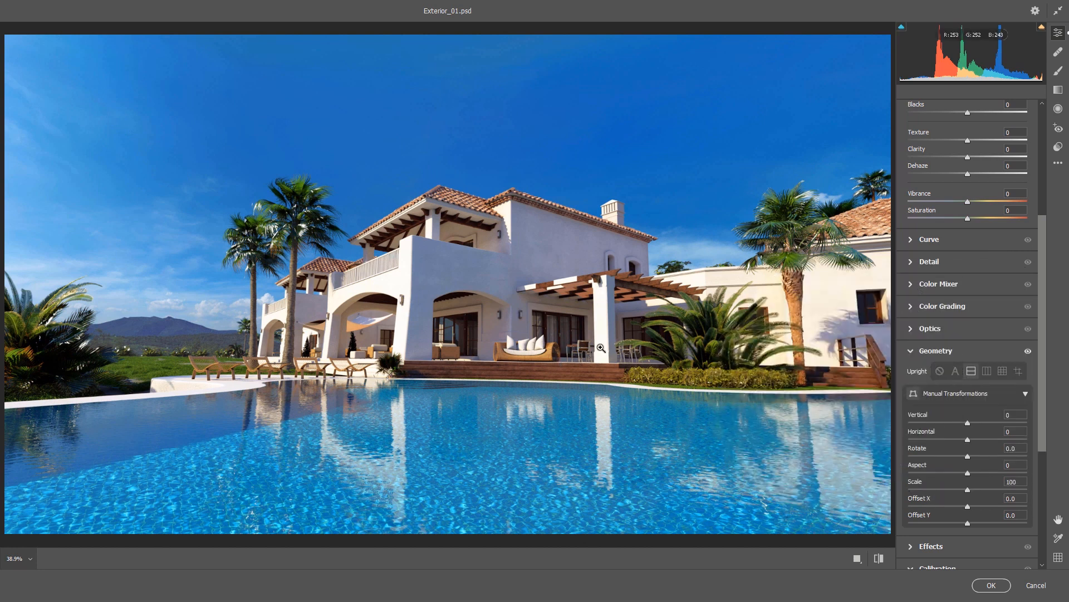
click(940, 371)
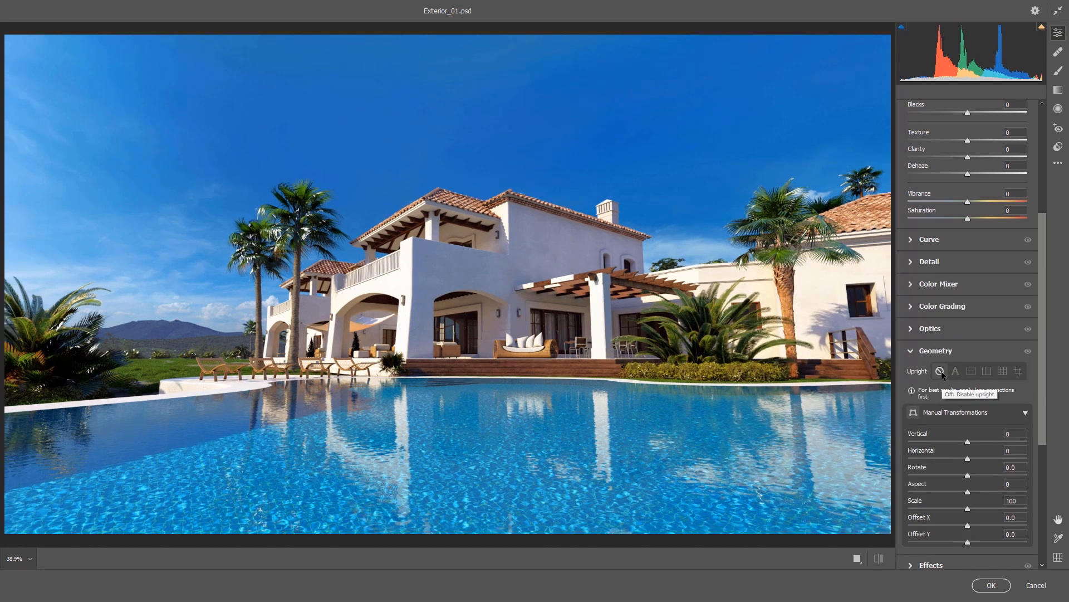
Step: Compare the Vertical and Level Upright corrections on the villa image, ending with Upright off
click(987, 370)
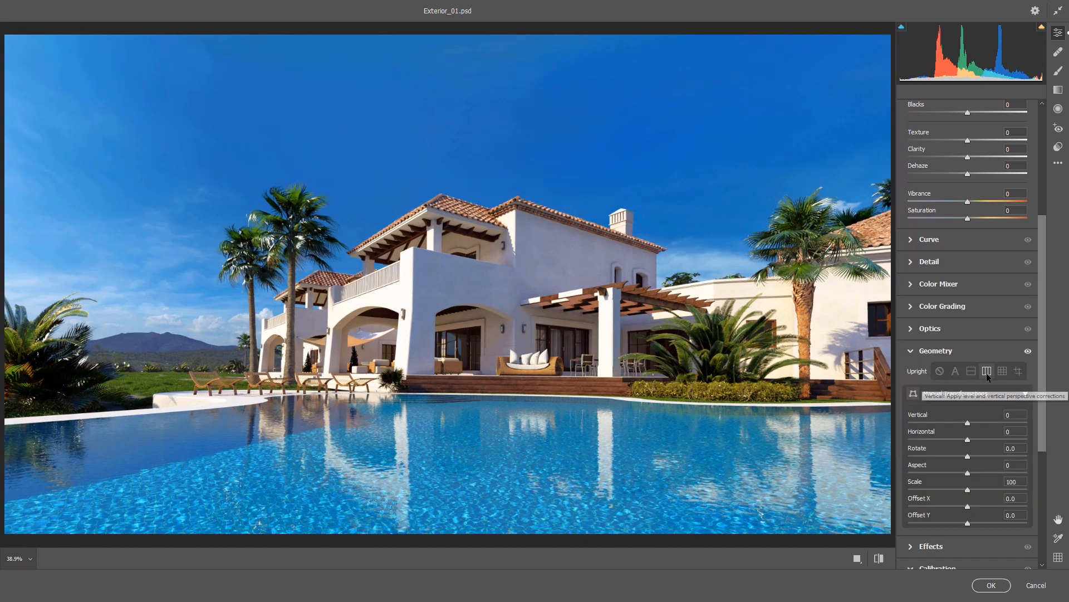
click(936, 372)
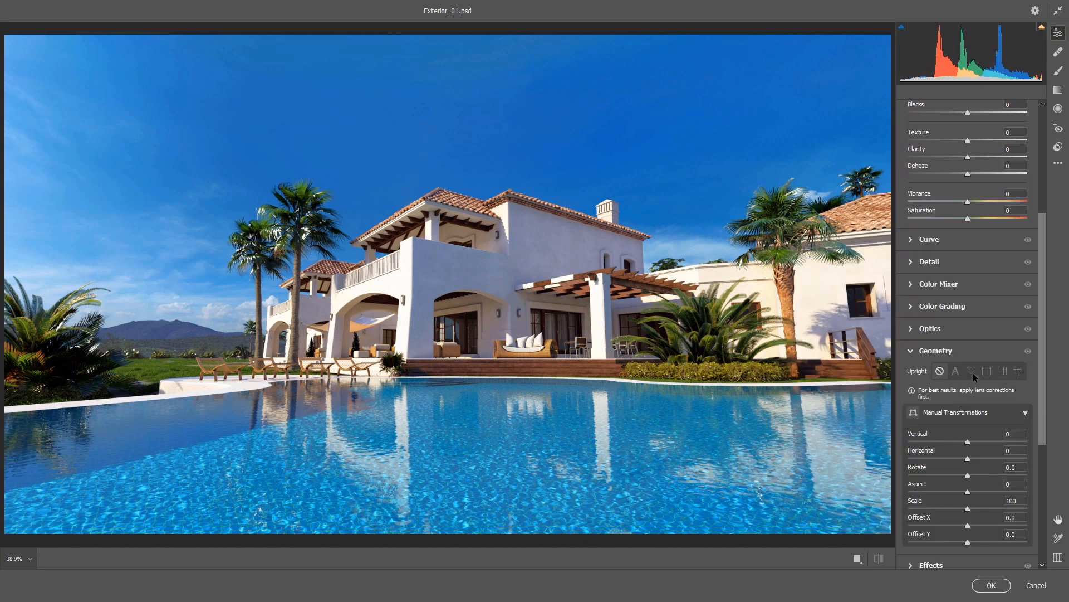
click(973, 373)
click(984, 371)
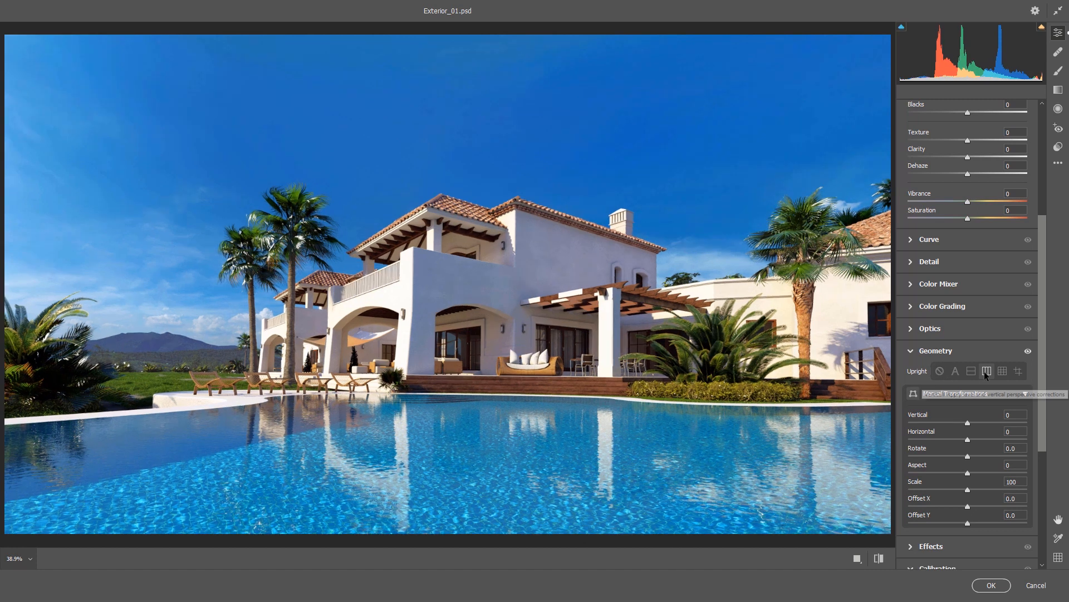
click(941, 373)
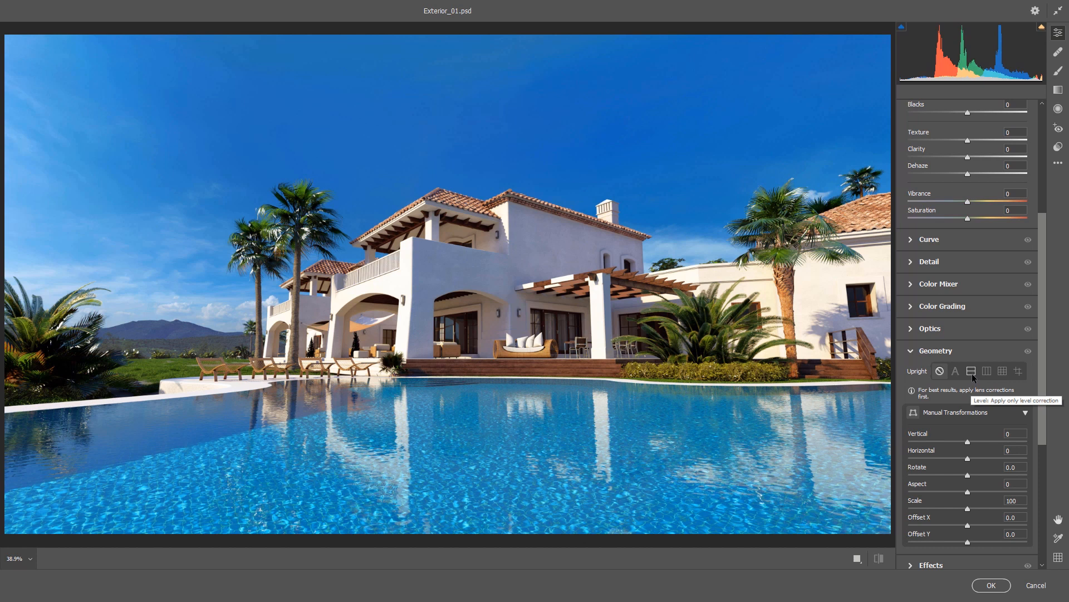
click(972, 374)
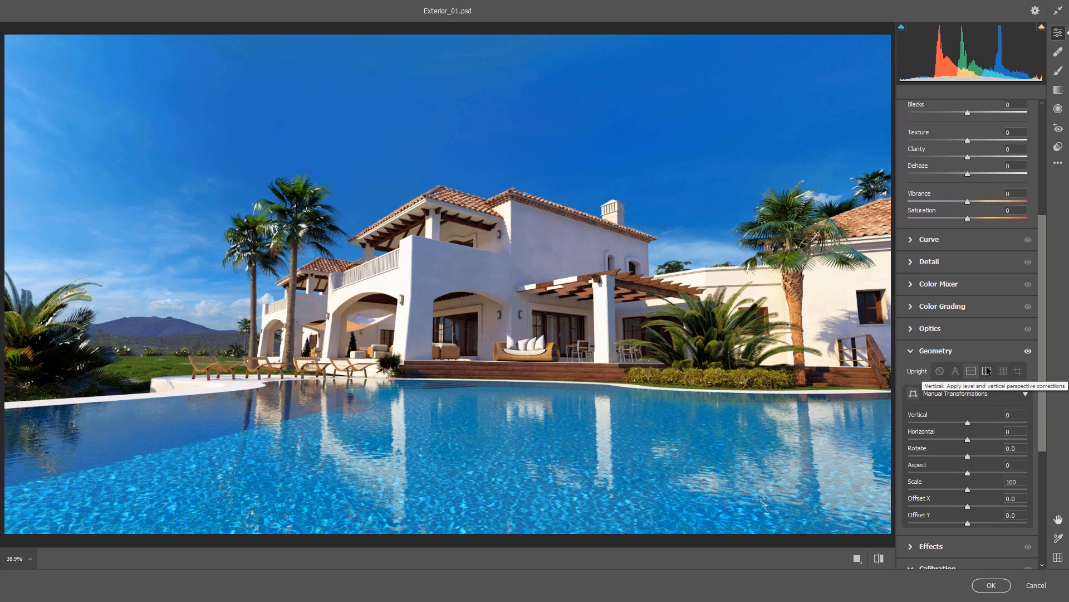
click(987, 372)
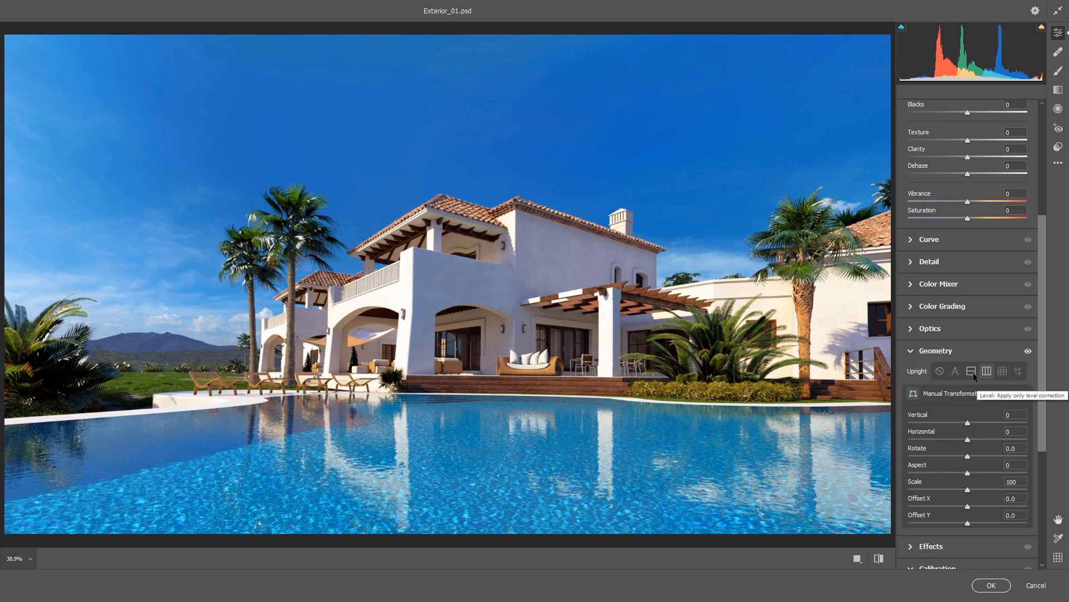
click(974, 373)
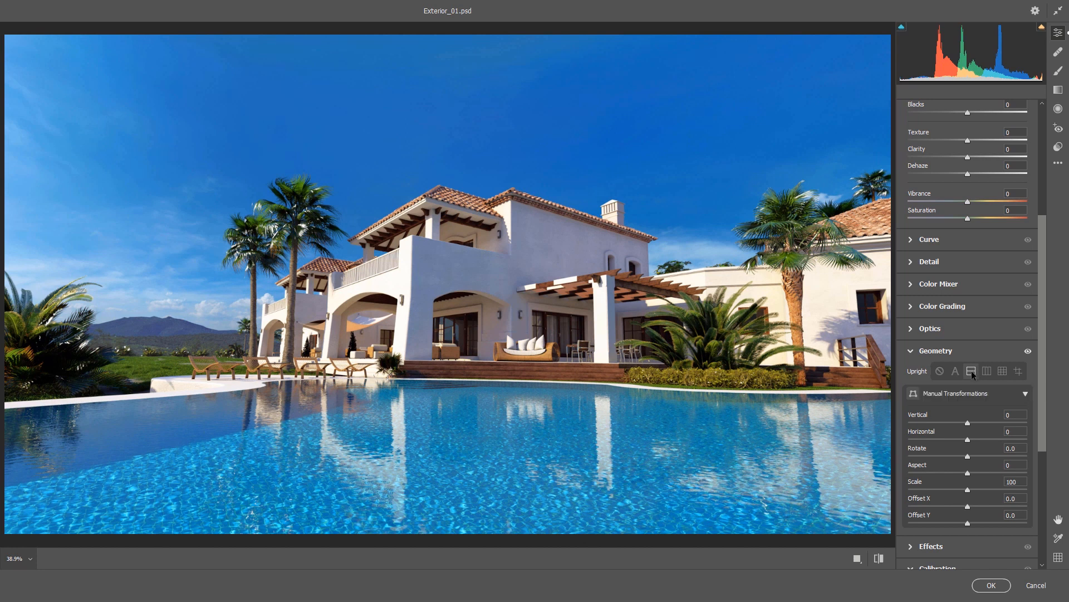
click(941, 373)
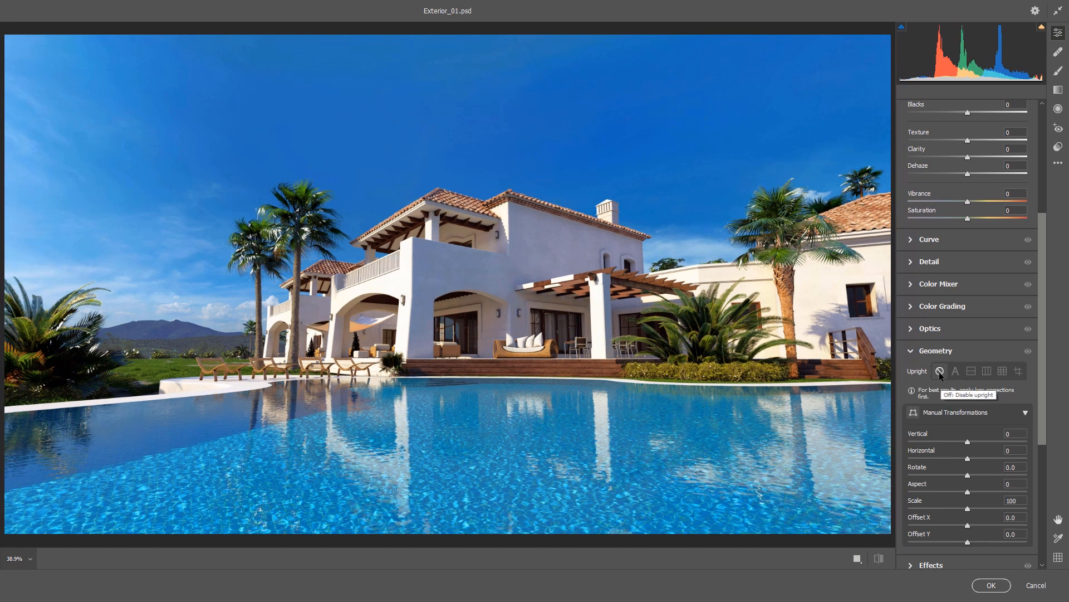
Step: Try the Full Upright correction and reset all Camera Raw settings
click(1001, 370)
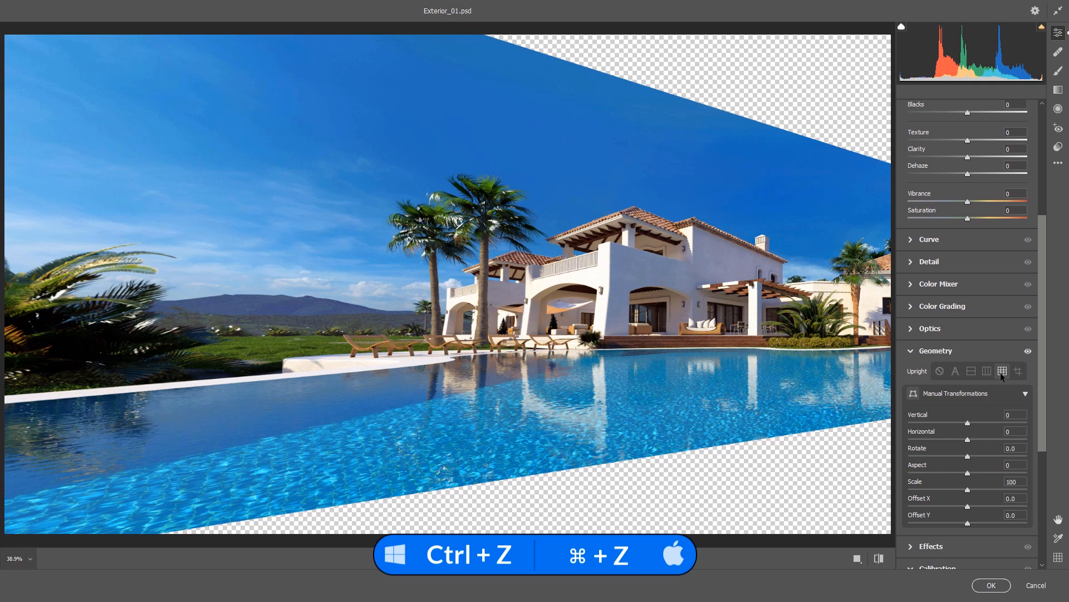
click(939, 371)
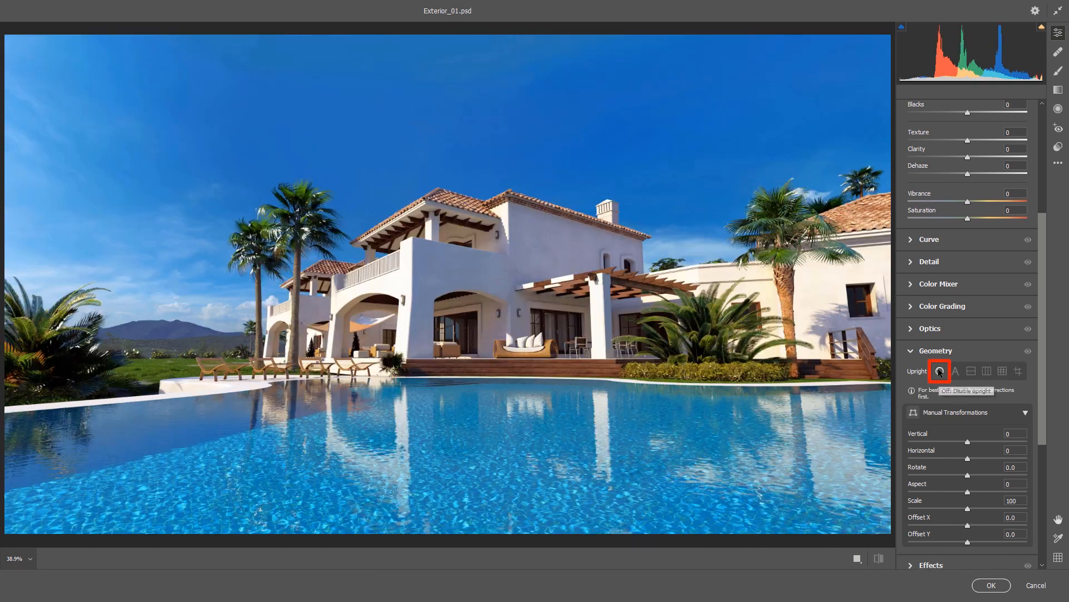
click(998, 370)
key(alt)
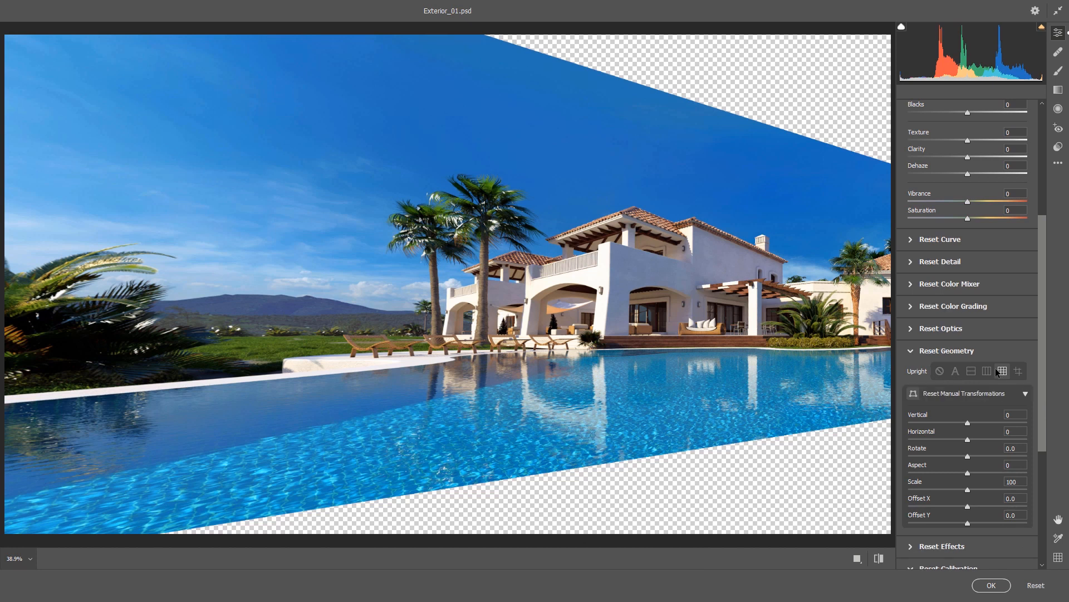
alt+click(1034, 586)
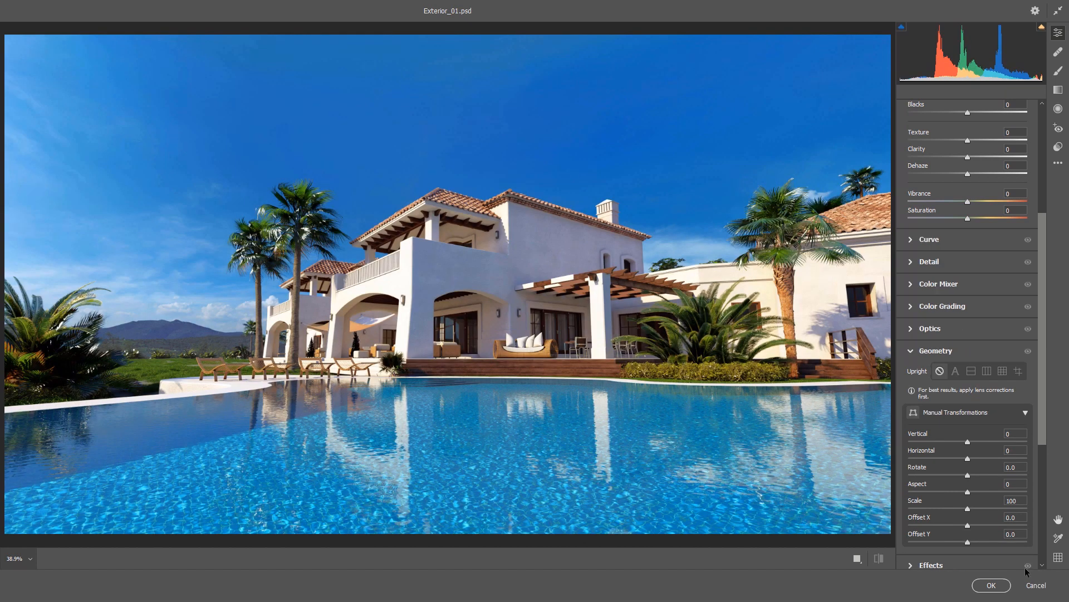
key(alt)
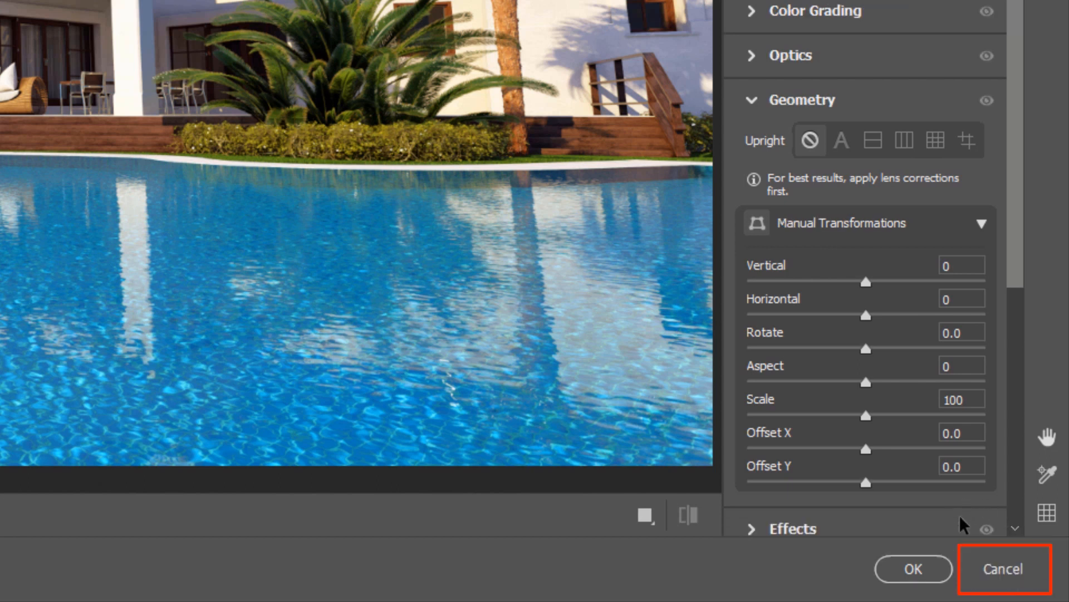
key(alt)
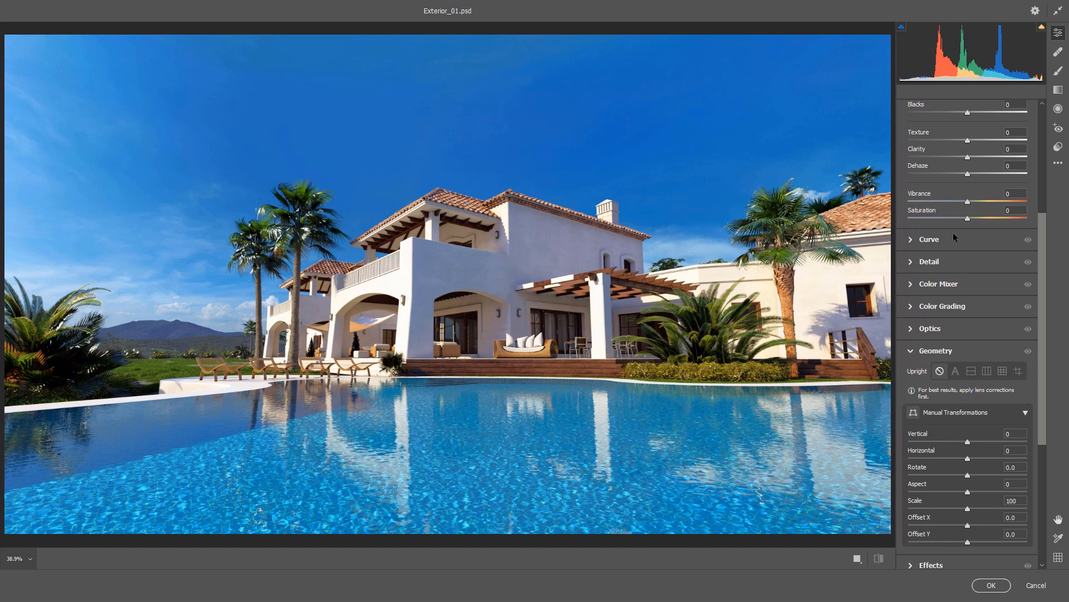
scroll(953, 241, up, 8)
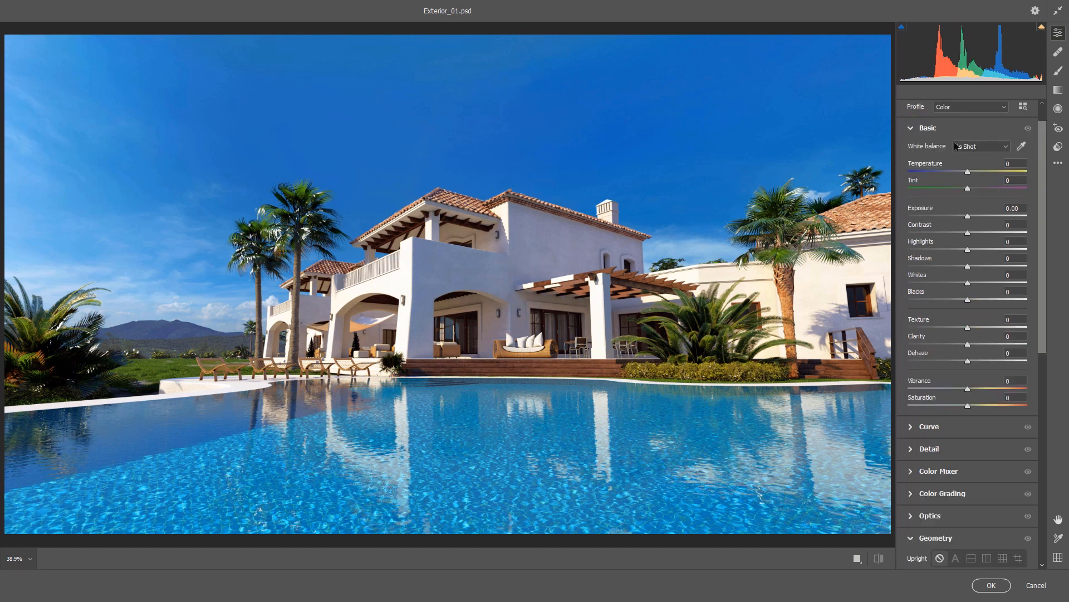
scroll(950, 176, down, 4)
key(alt)
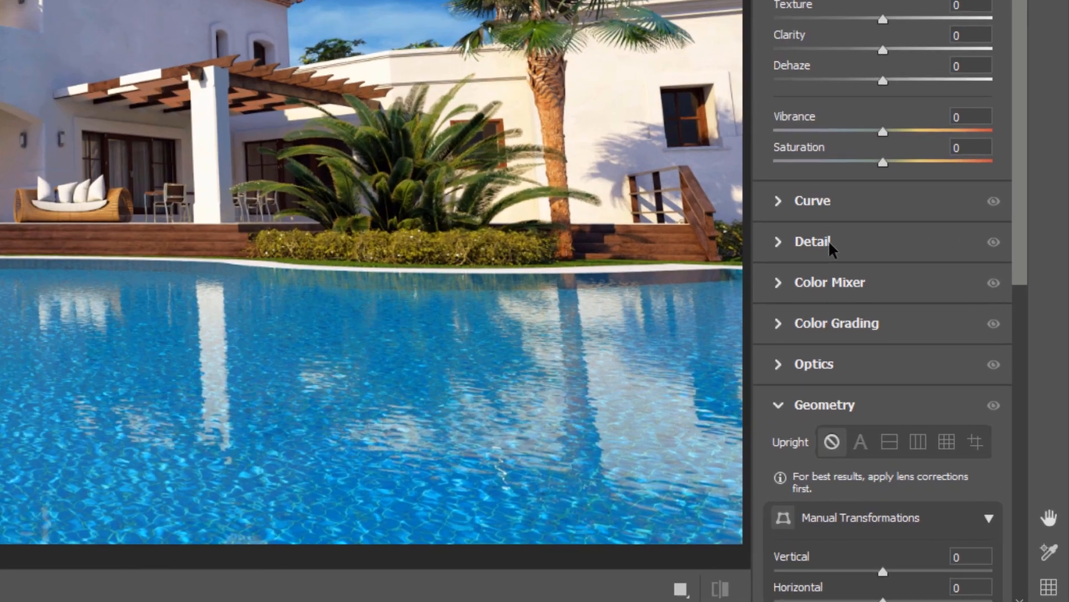
key(alt)
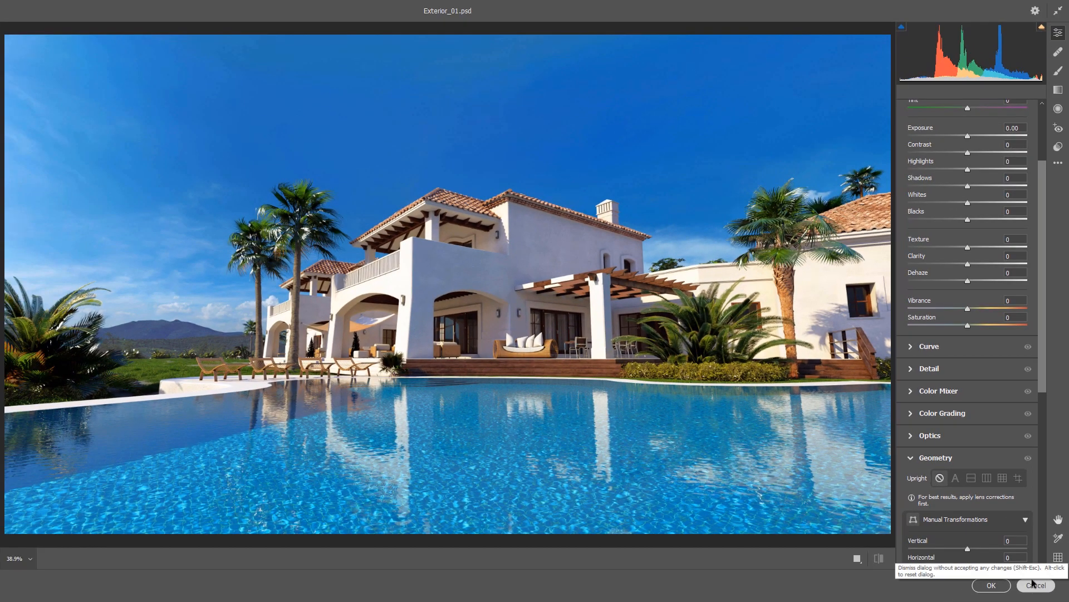
Step: Try the Auto and Full Upright corrections and reset only the Geometry settings
scroll(956, 423, down, 3)
click(957, 397)
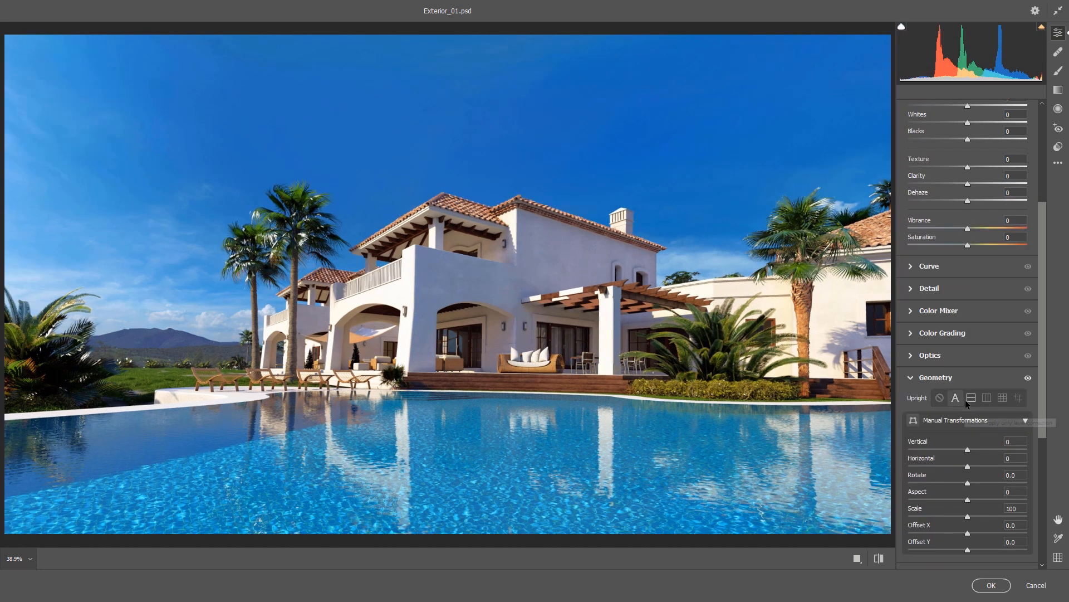
click(1003, 398)
key(alt)
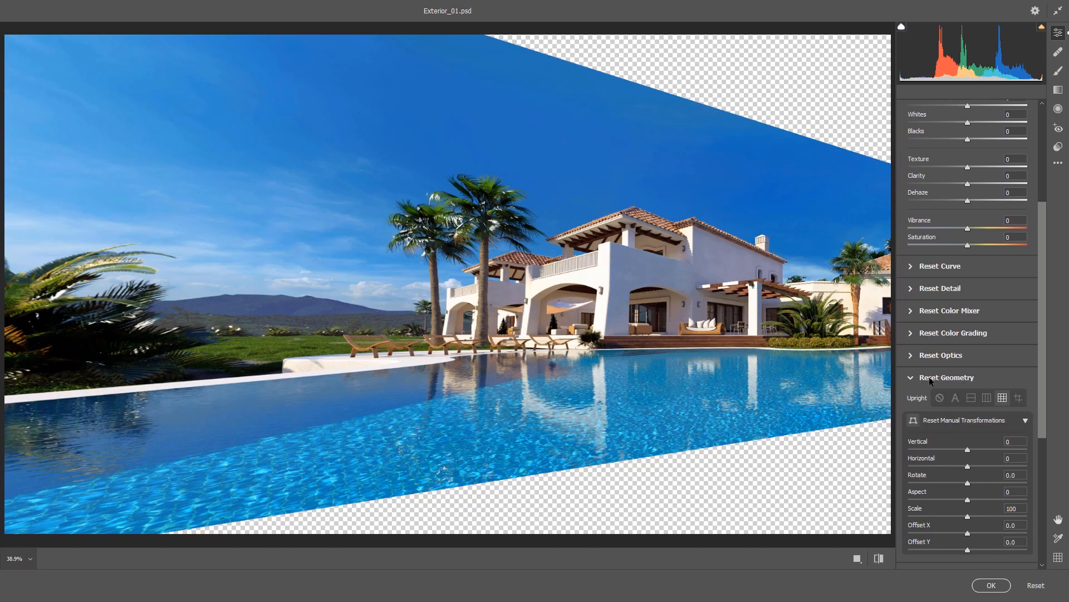
alt+click(935, 376)
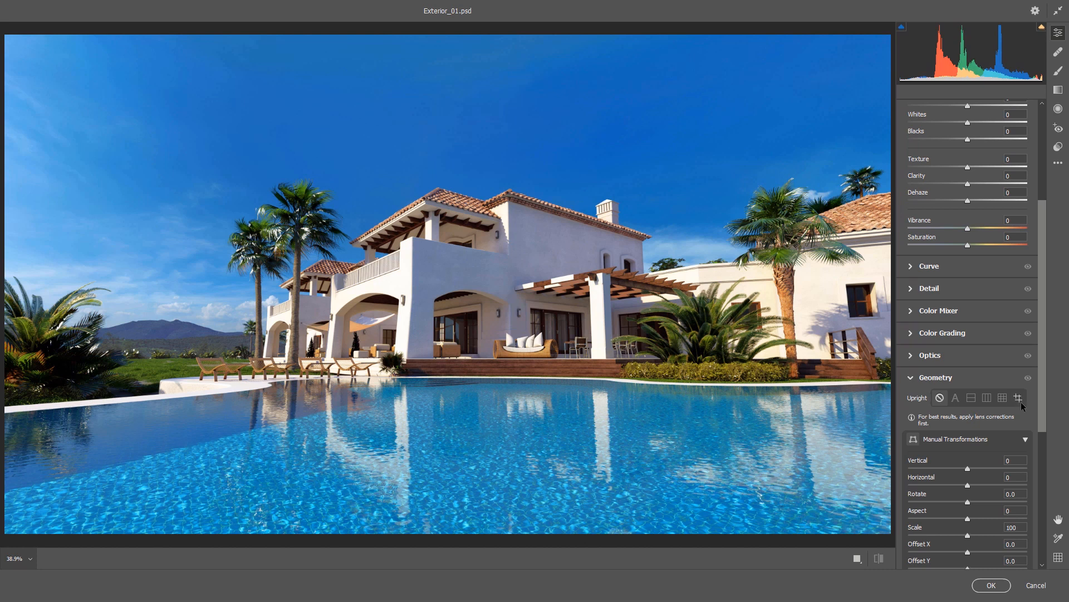
Step: Apply Guided Upright with vertical guides along the right building's window edge and the upper pillar of the villa's left wing
click(1019, 399)
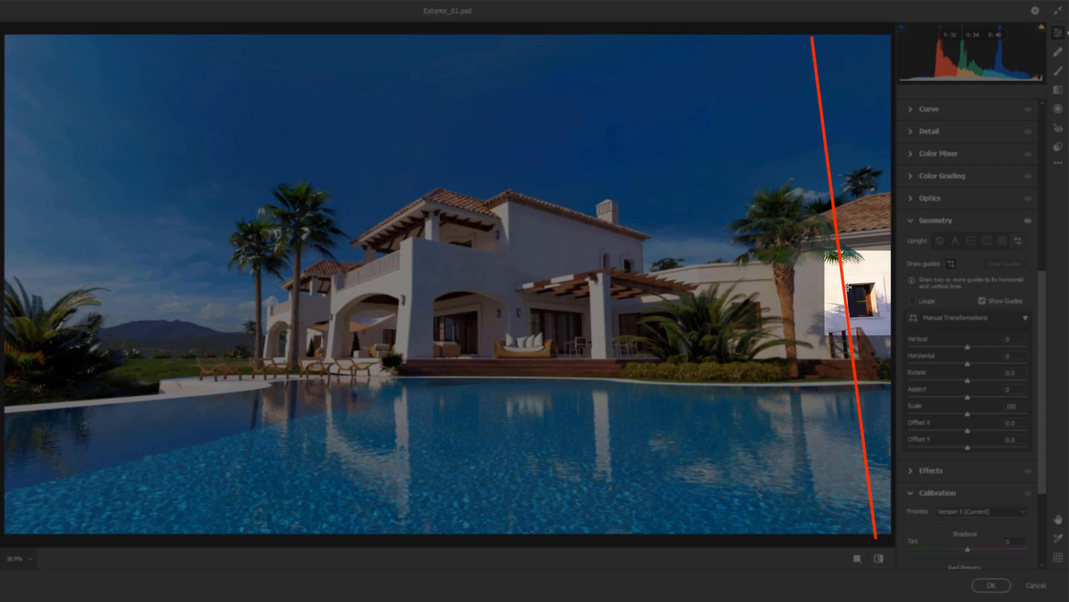
drag(847, 284, 852, 319)
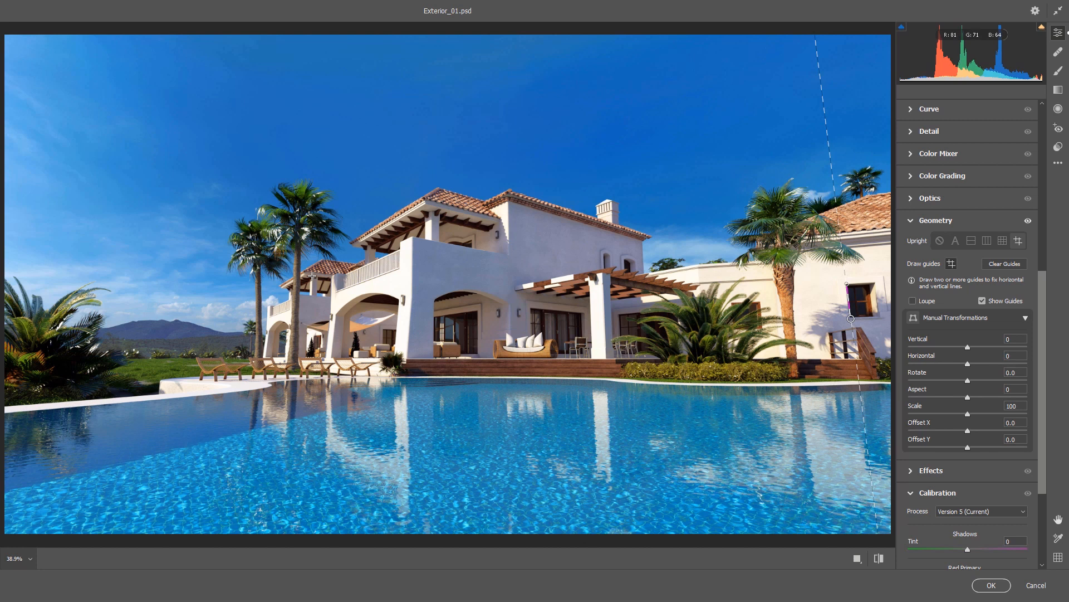
drag(312, 276, 312, 294)
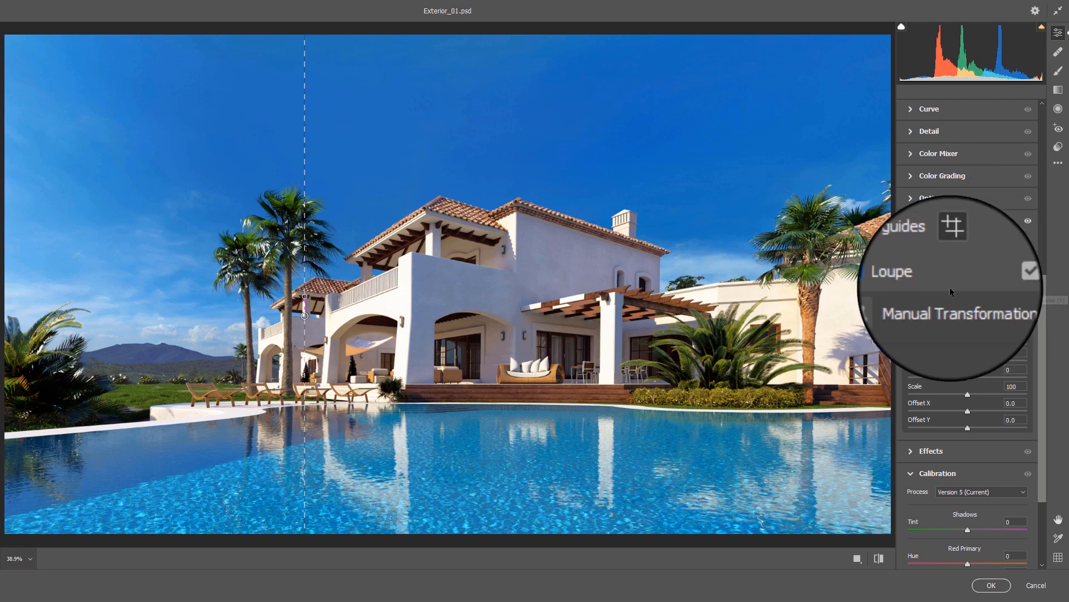
Step: Adjust the vertical guides on the right building's window edge and the left wing's upper pillar with the Loupe on, then turn it off
click(913, 282)
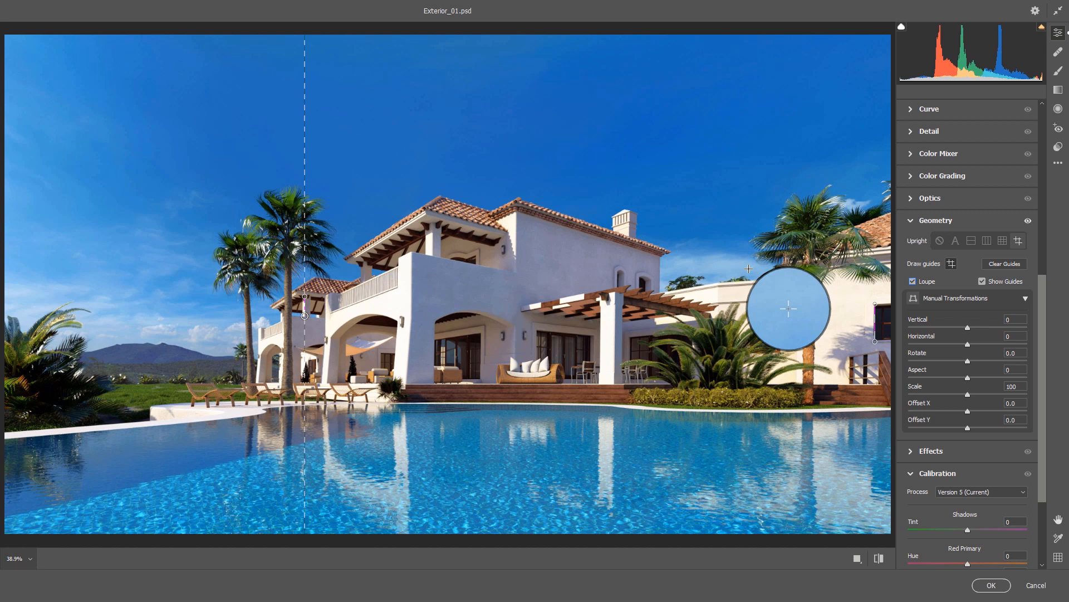
click(875, 303)
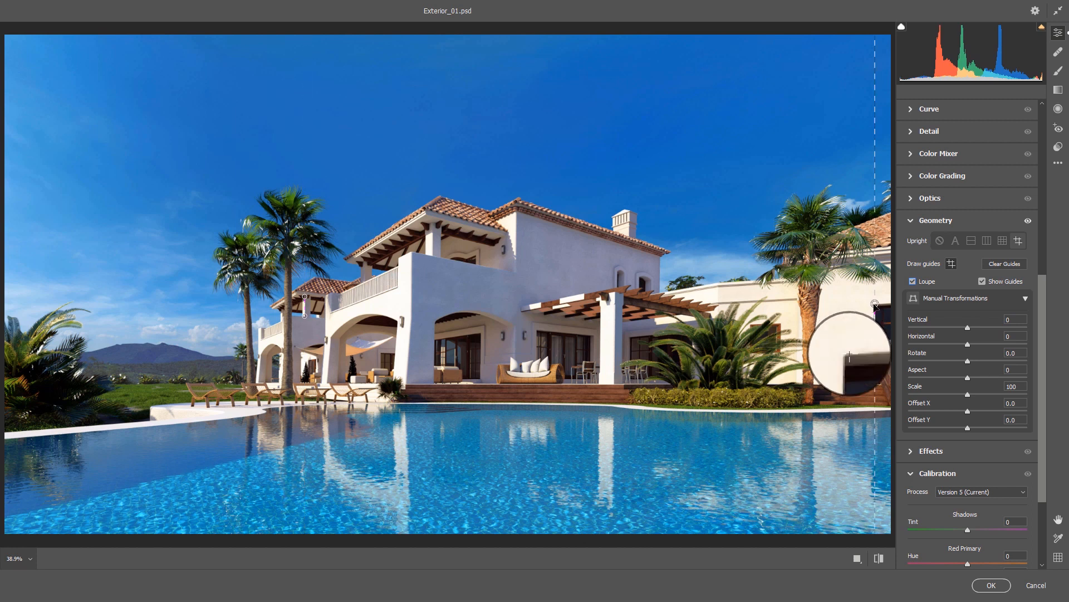
drag(875, 304, 873, 304)
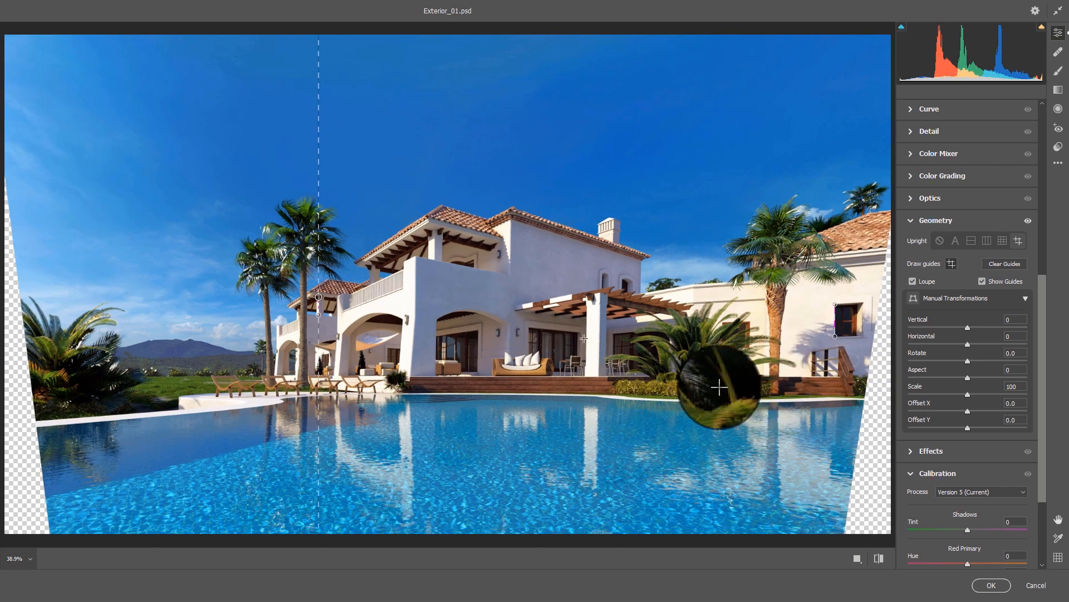
drag(319, 297, 319, 296)
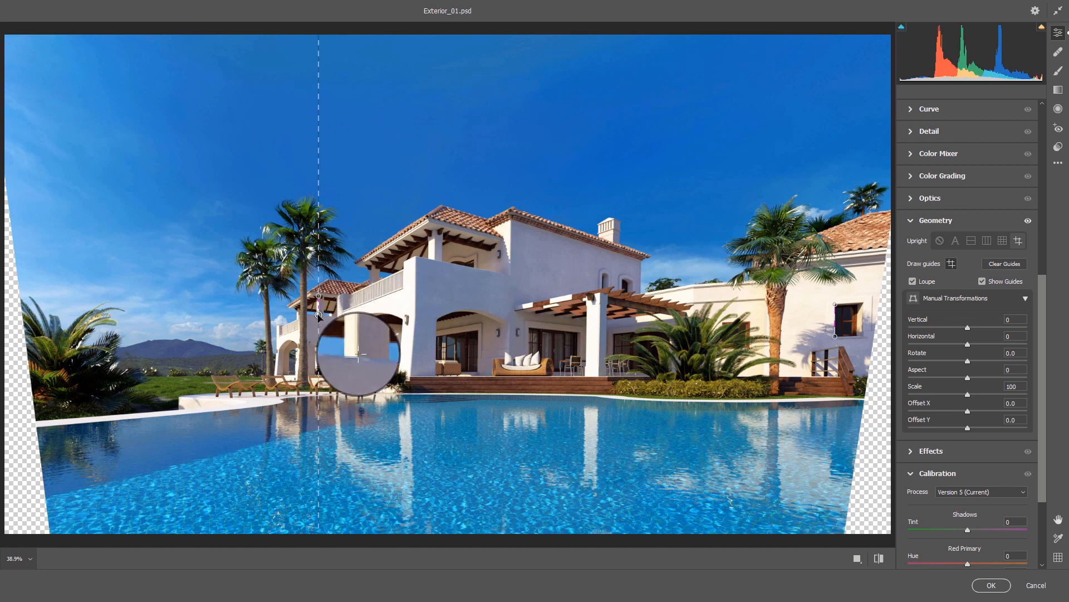
drag(319, 314, 318, 315)
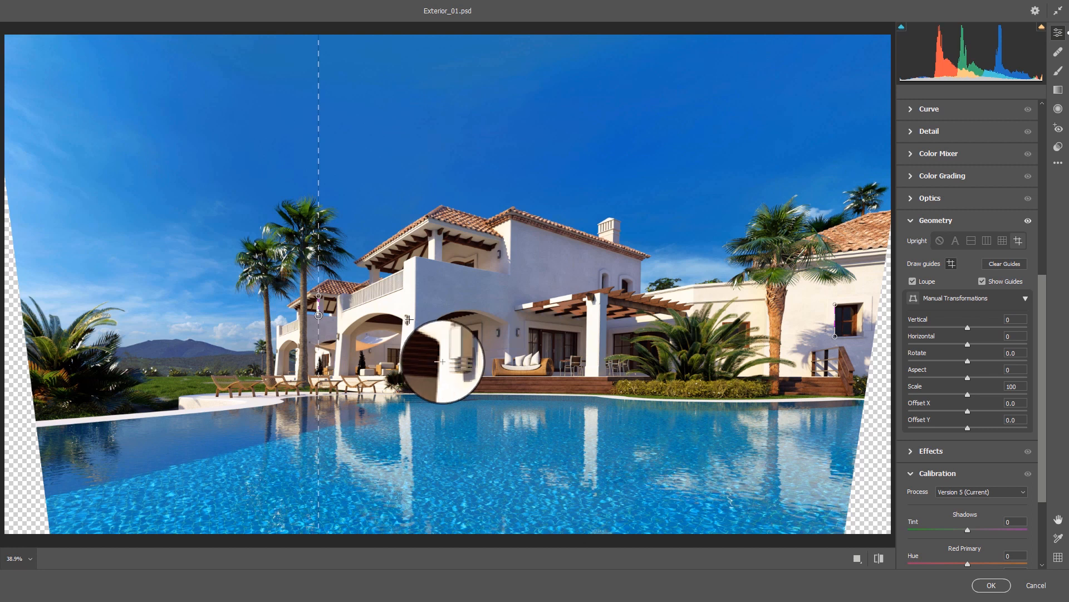
click(916, 282)
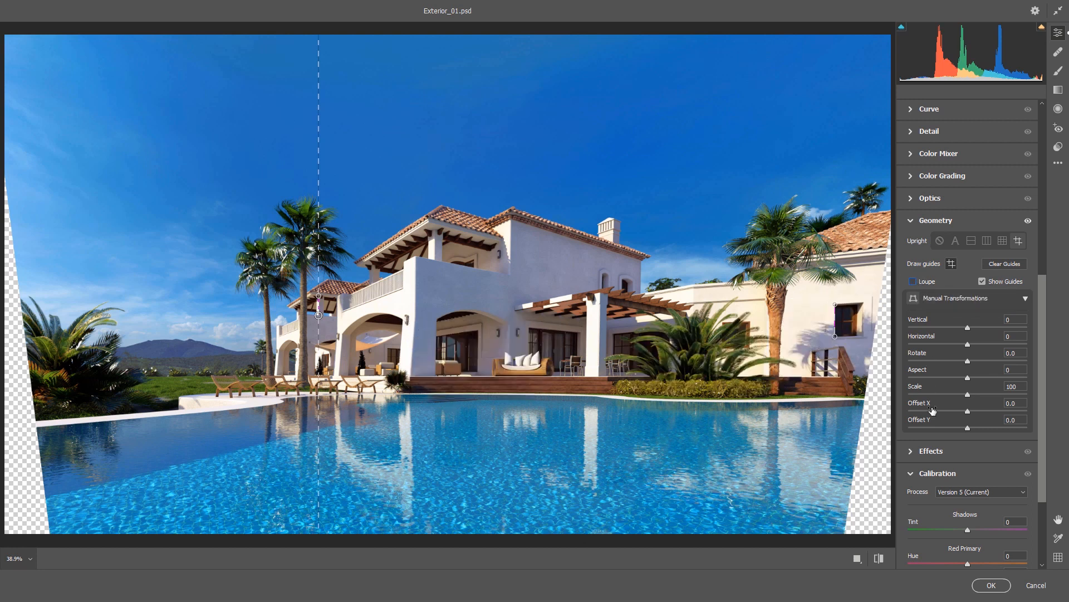
Step: Reset all Camera Raw settings and draw a vertical guide along the right building's window edge using the temporary loupe
key(alt)
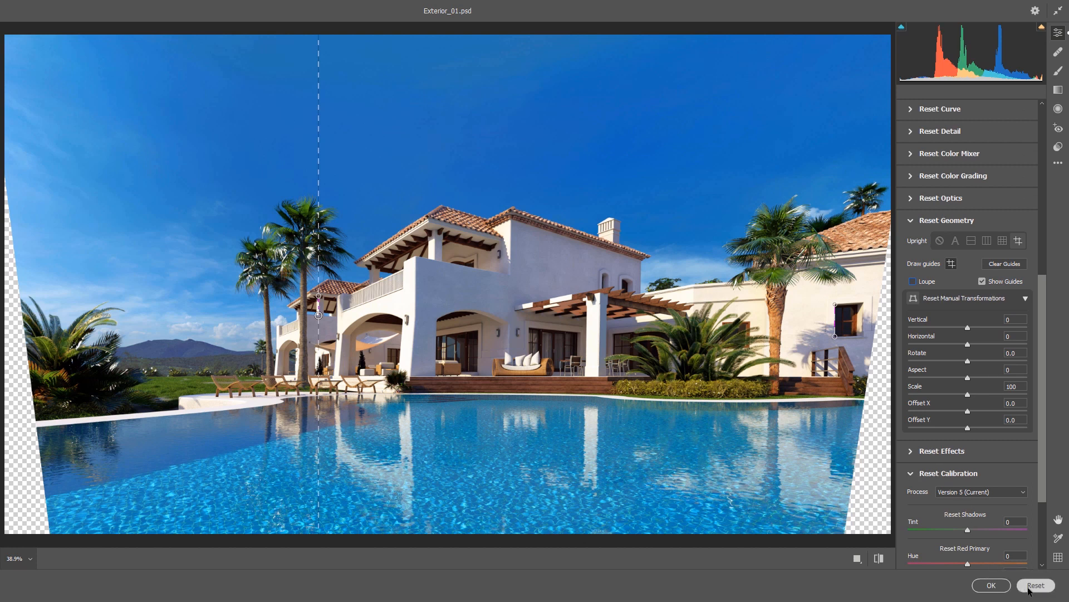
click(1029, 588)
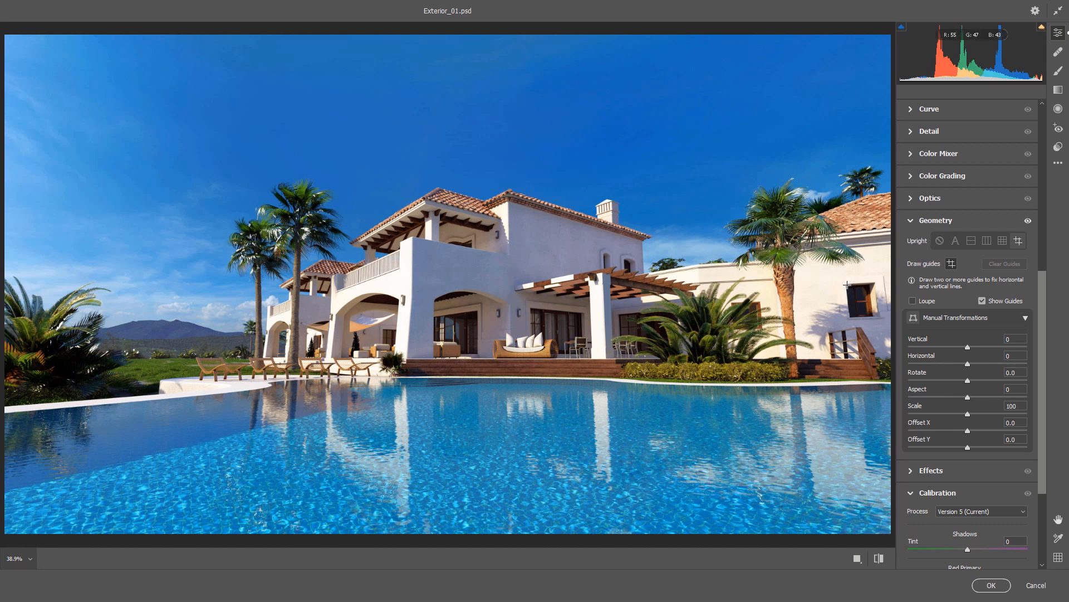
key(alt)
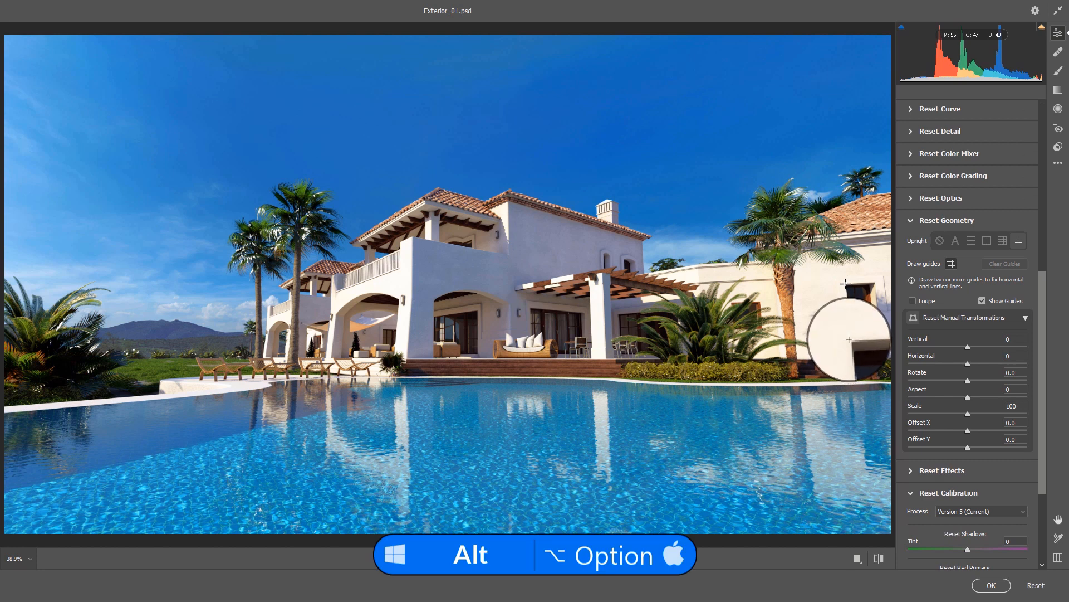
drag(845, 283, 846, 287)
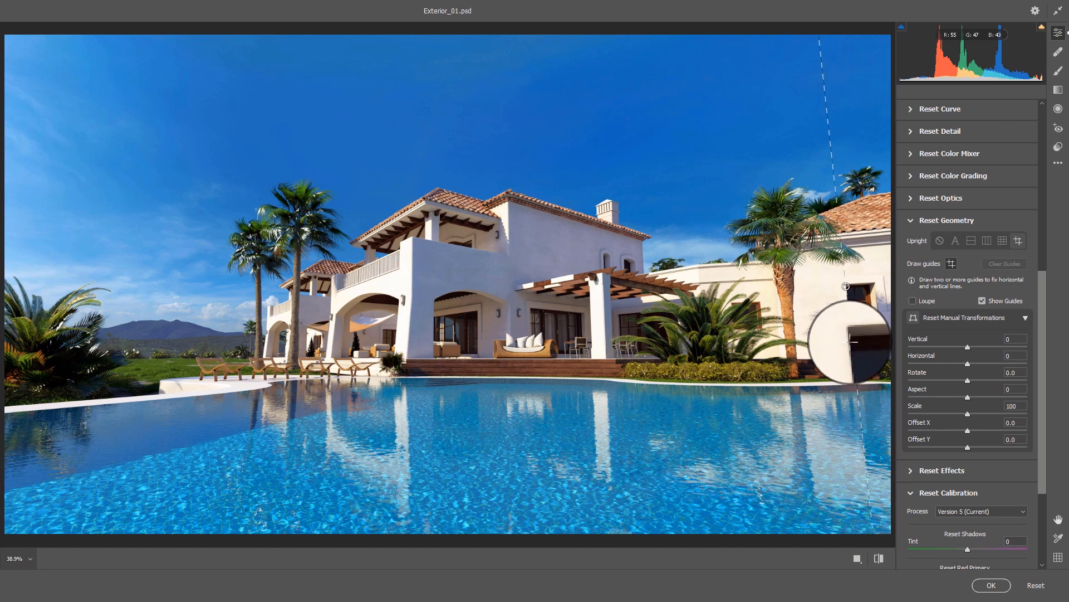
drag(846, 286, 850, 316)
key(alt)
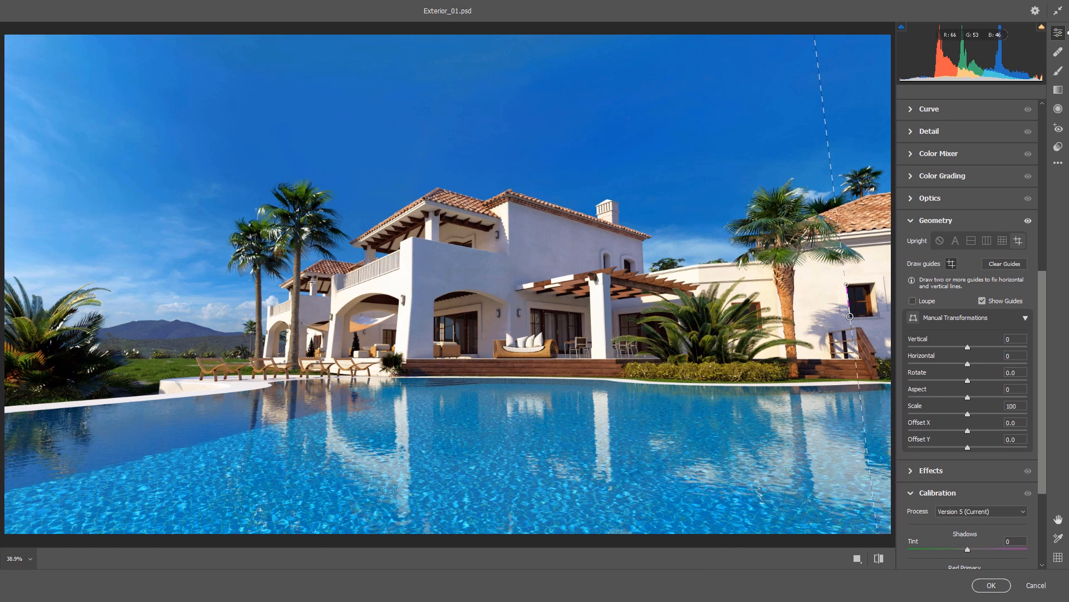
Step: Draw a vertical guide along the left wing's upper pillar and a horizontal guide along the top edge of the wooden deck
key(alt)
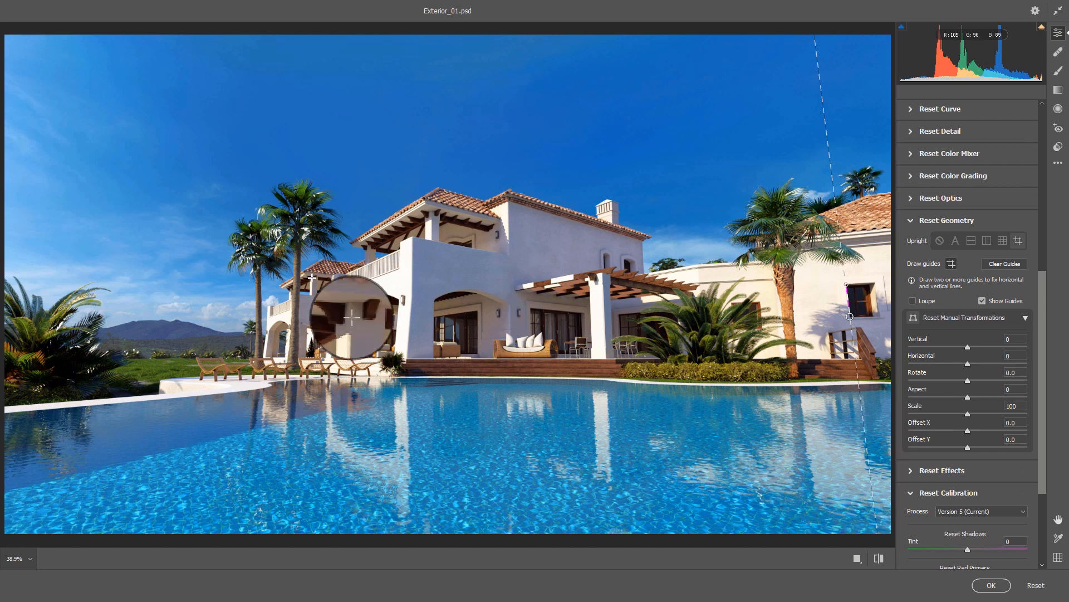
drag(312, 276, 312, 295)
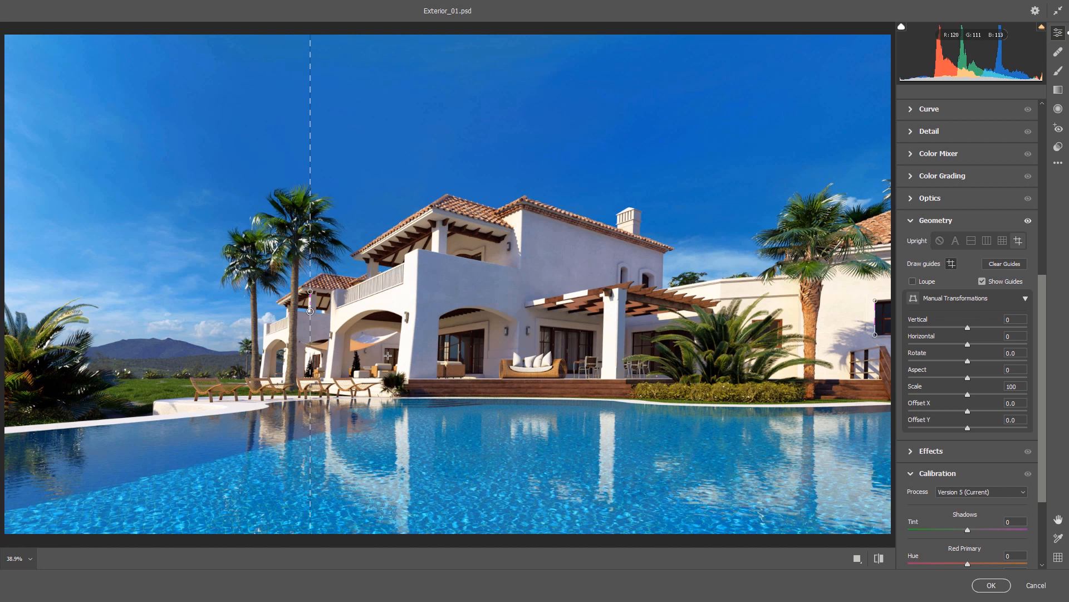
key(alt)
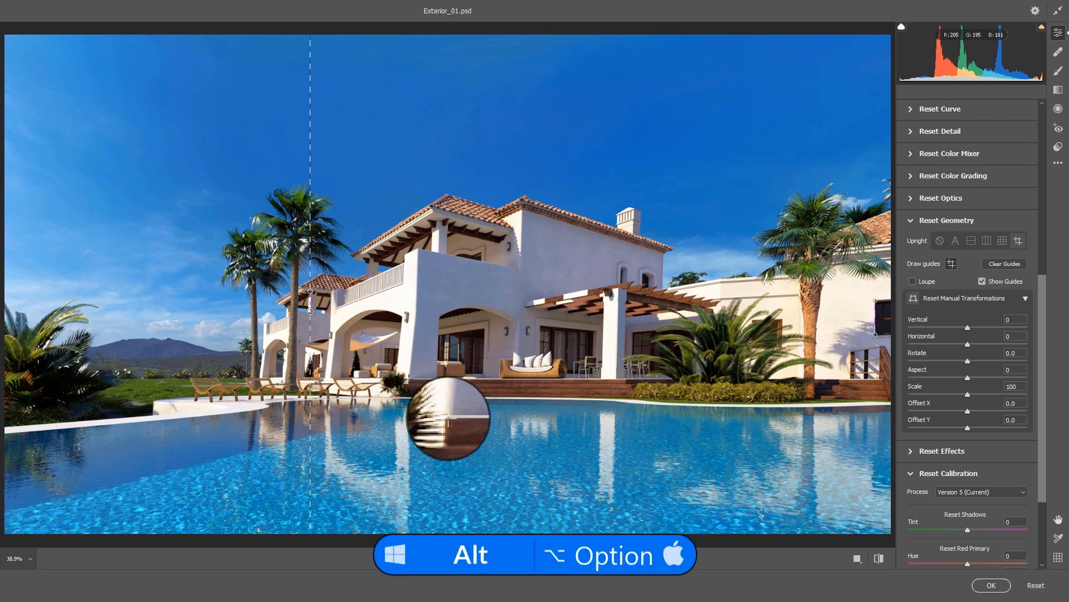
drag(408, 378, 438, 378)
drag(291, 409, 722, 390)
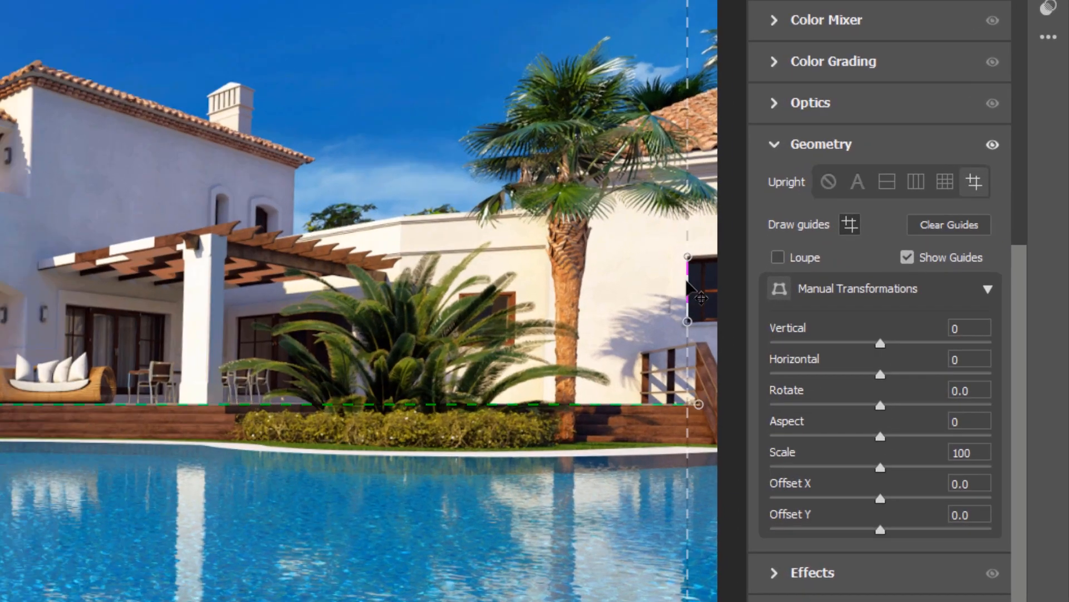
Step: Fine-tune the vertical guide on the left wing's upper pillar and apply the Camera Raw Filter to the smart object
drag(866, 294, 866, 293)
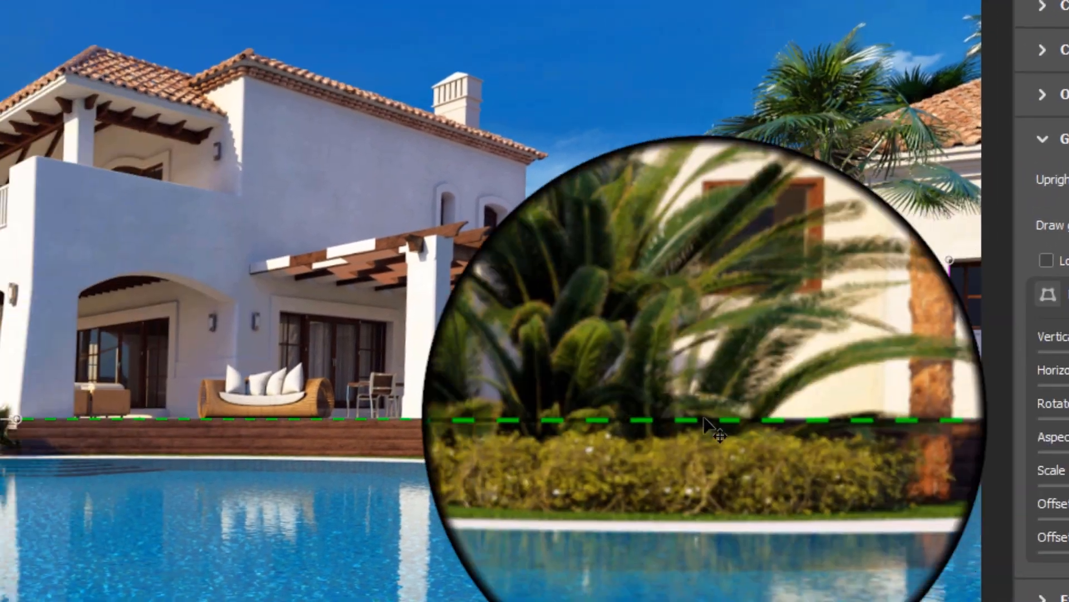
drag(705, 423, 382, 415)
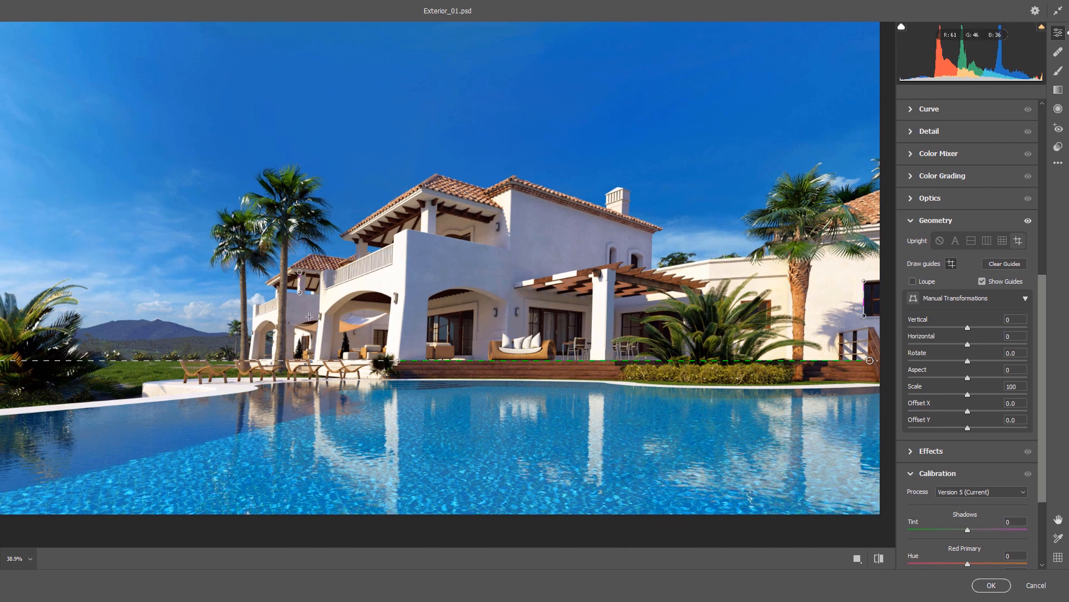
drag(300, 296, 300, 292)
key(alt)
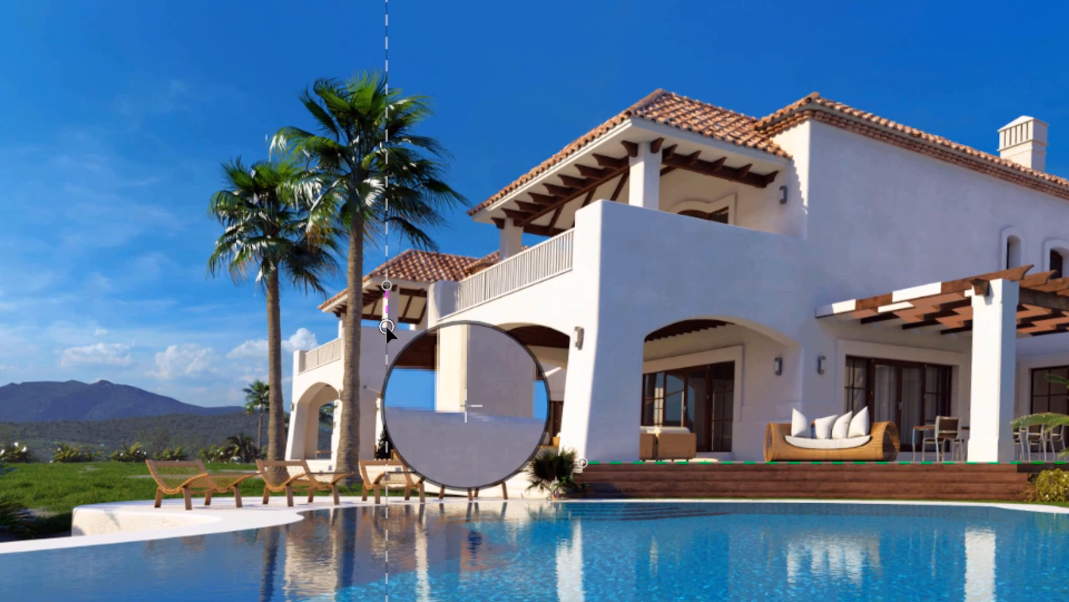
drag(386, 325, 386, 326)
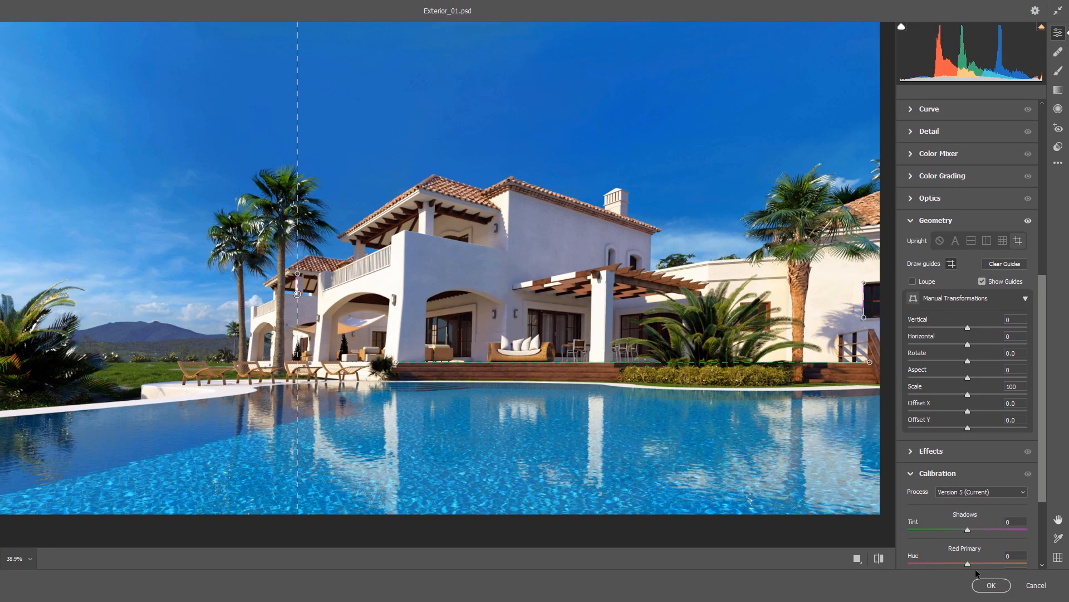
click(991, 585)
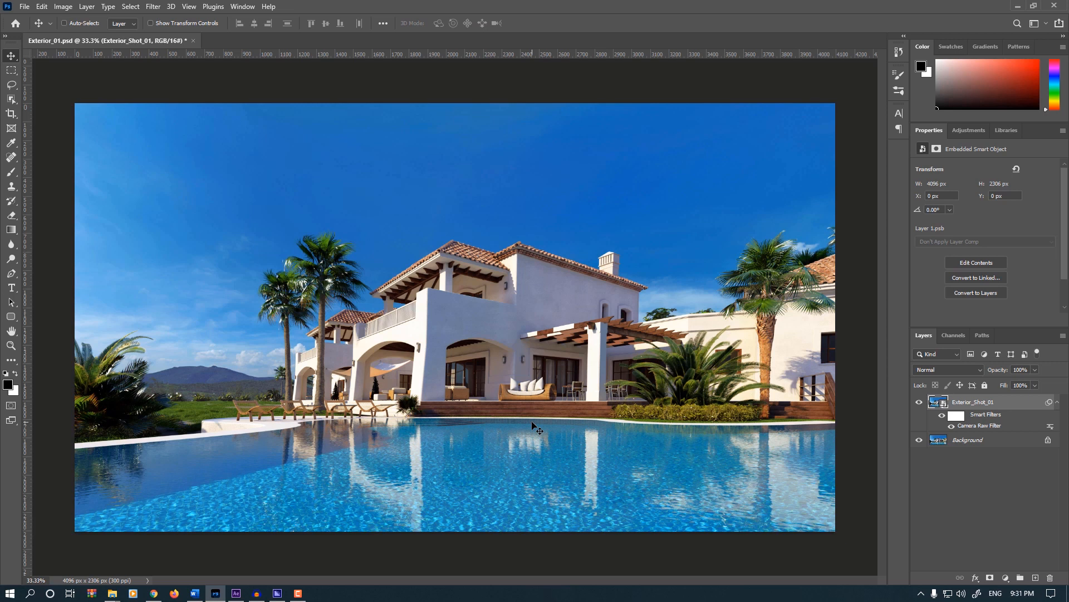